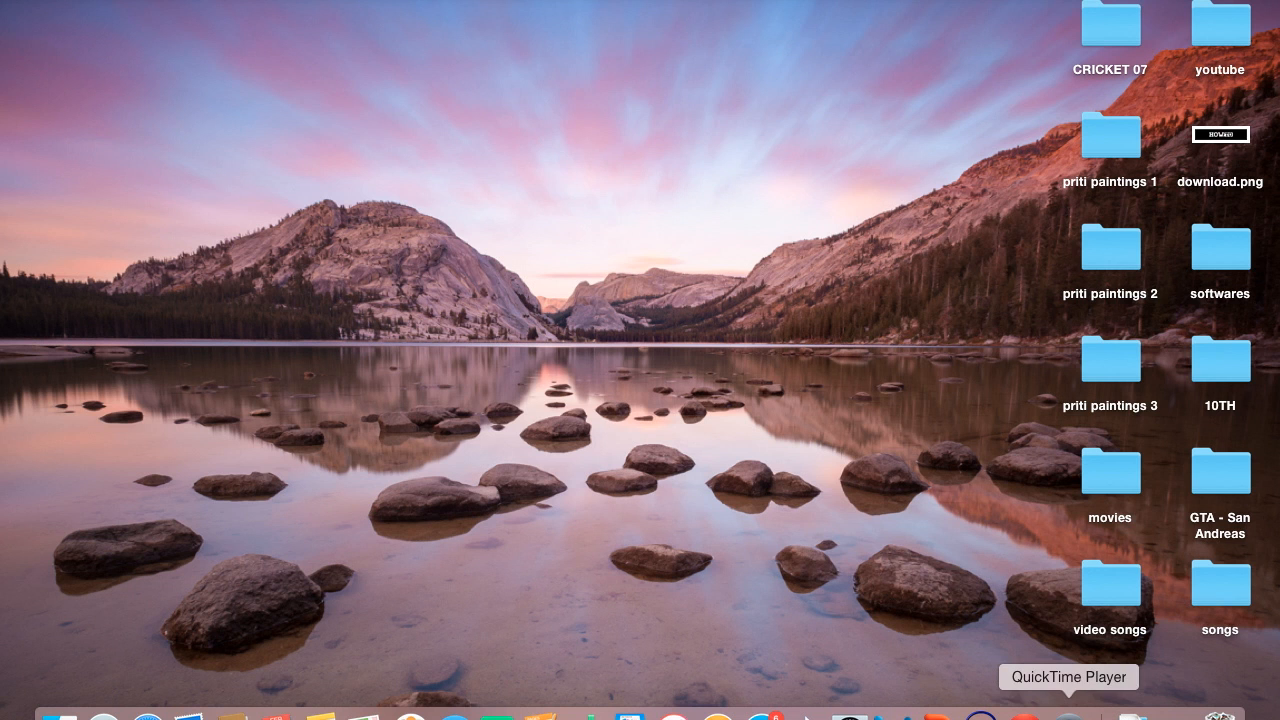
Restore the minimized Chrome window showing the YouTube channel page.
click(998, 712)
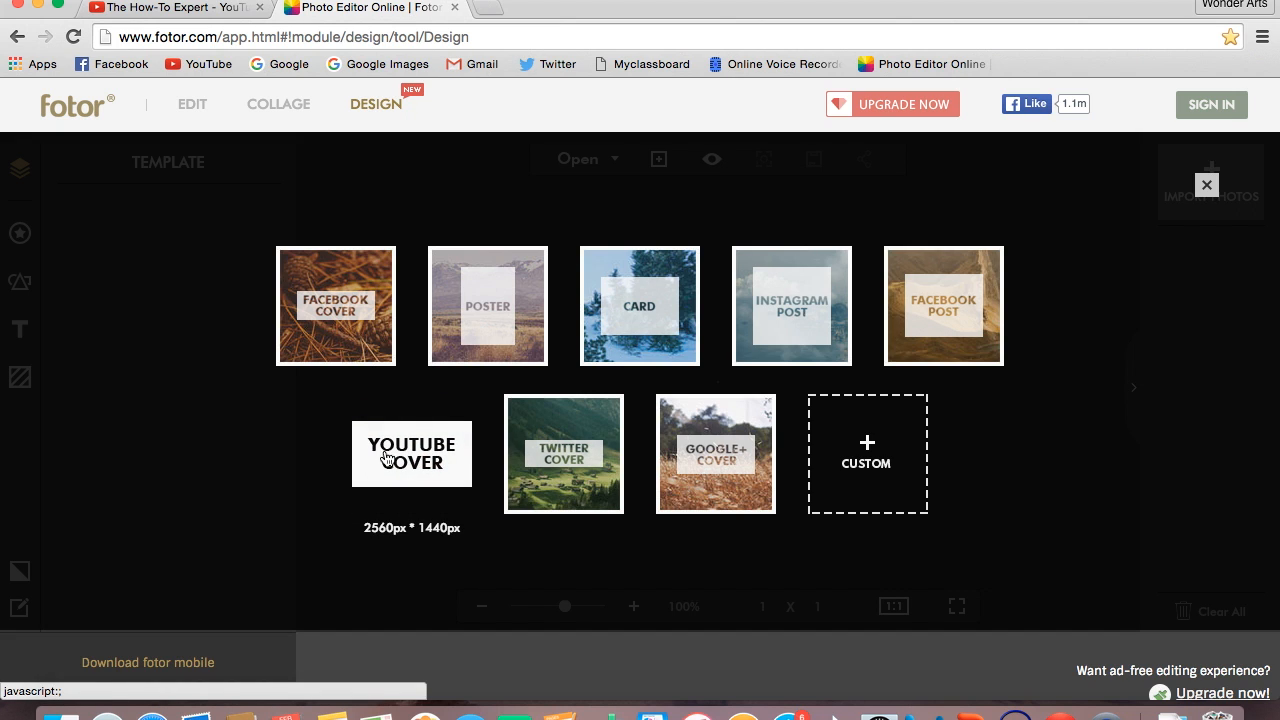
Start a 2560×1440 YouTube Cover design and place download.png from the Desktop on the canvas.
click(440, 468)
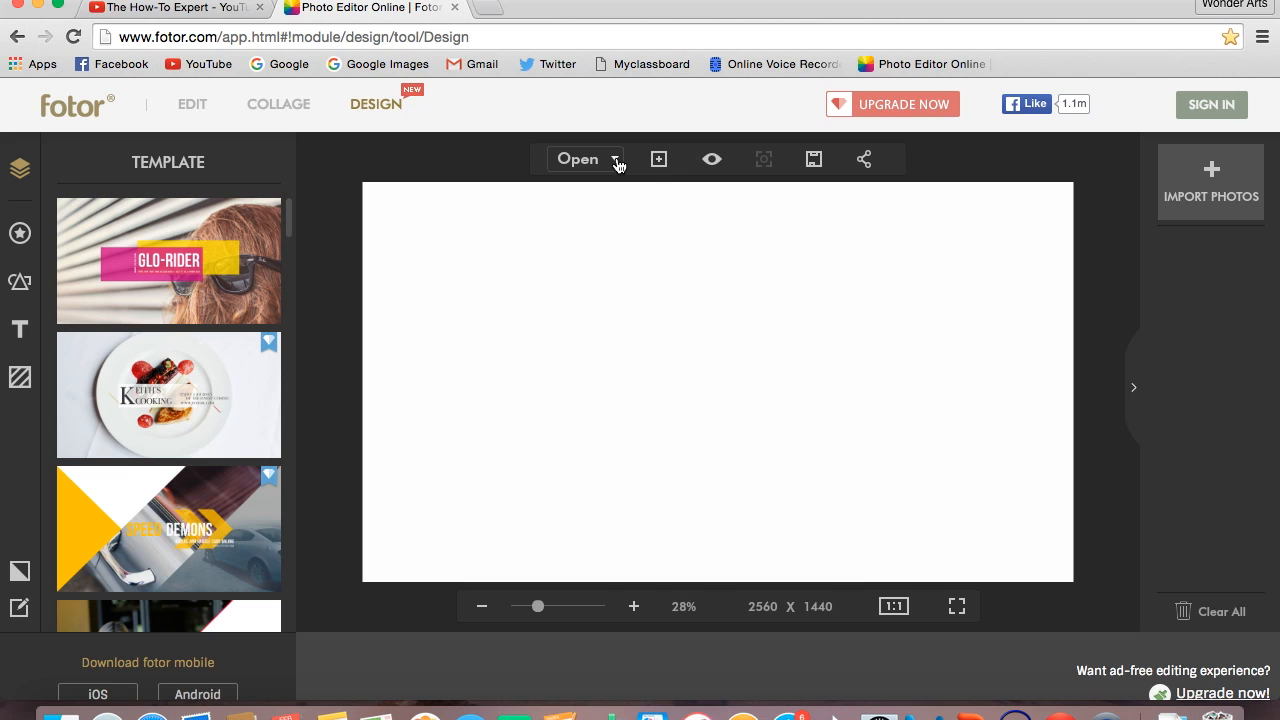
click(617, 162)
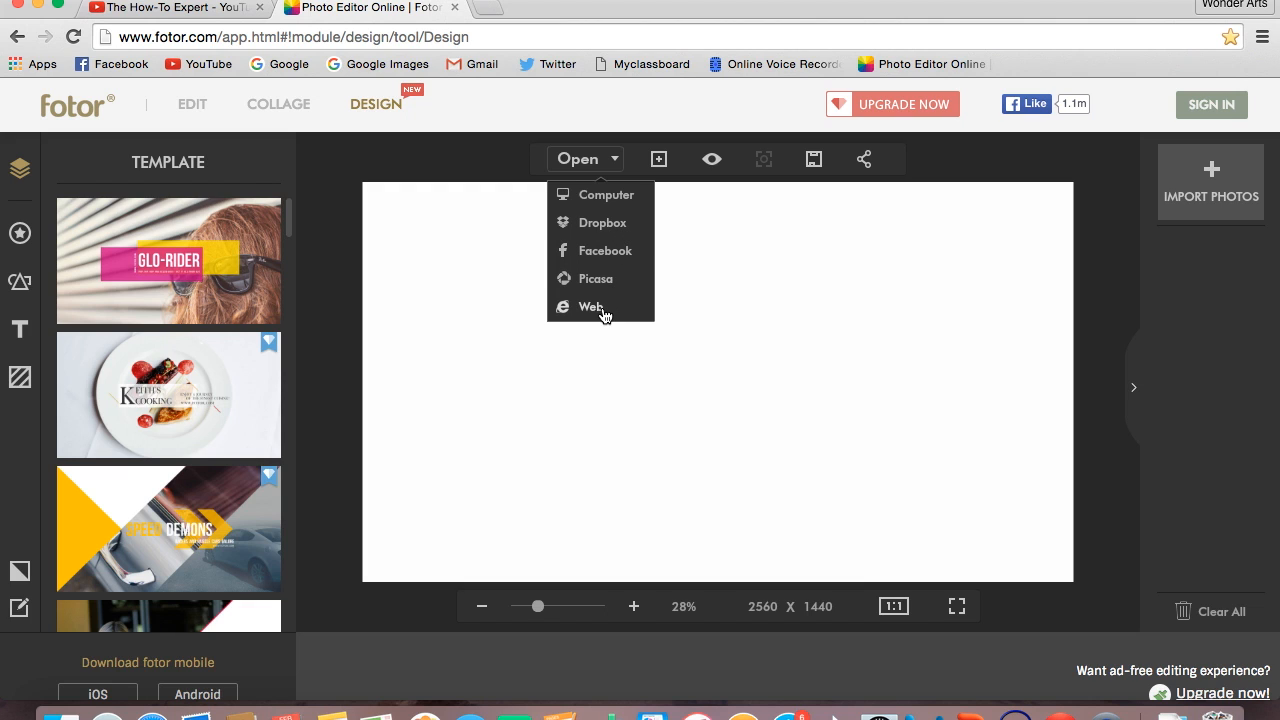
click(620, 199)
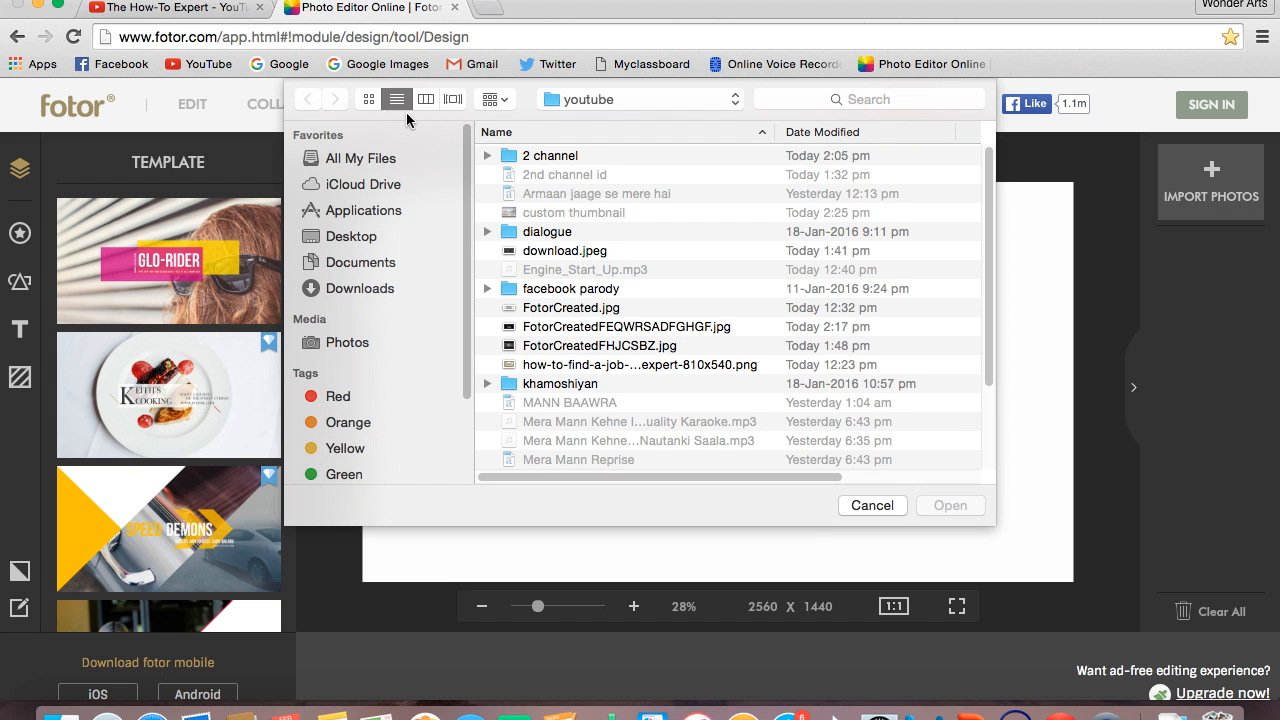
click(351, 236)
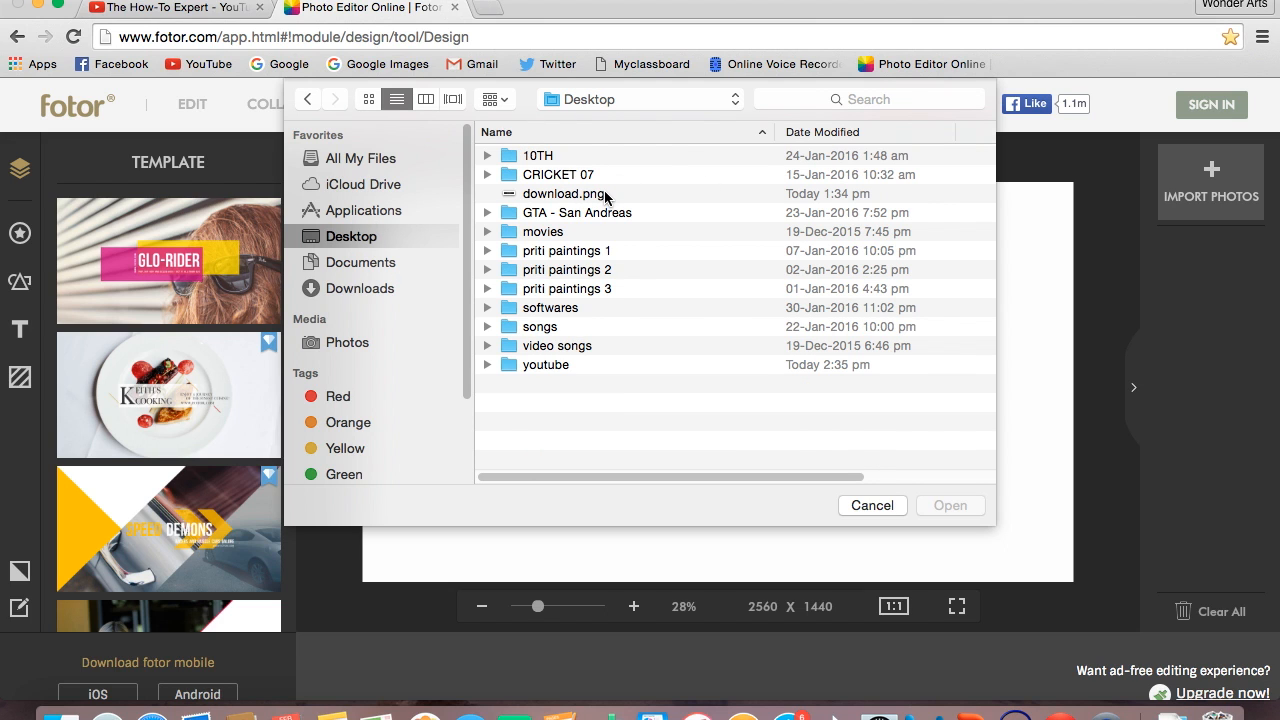
double_click(624, 200)
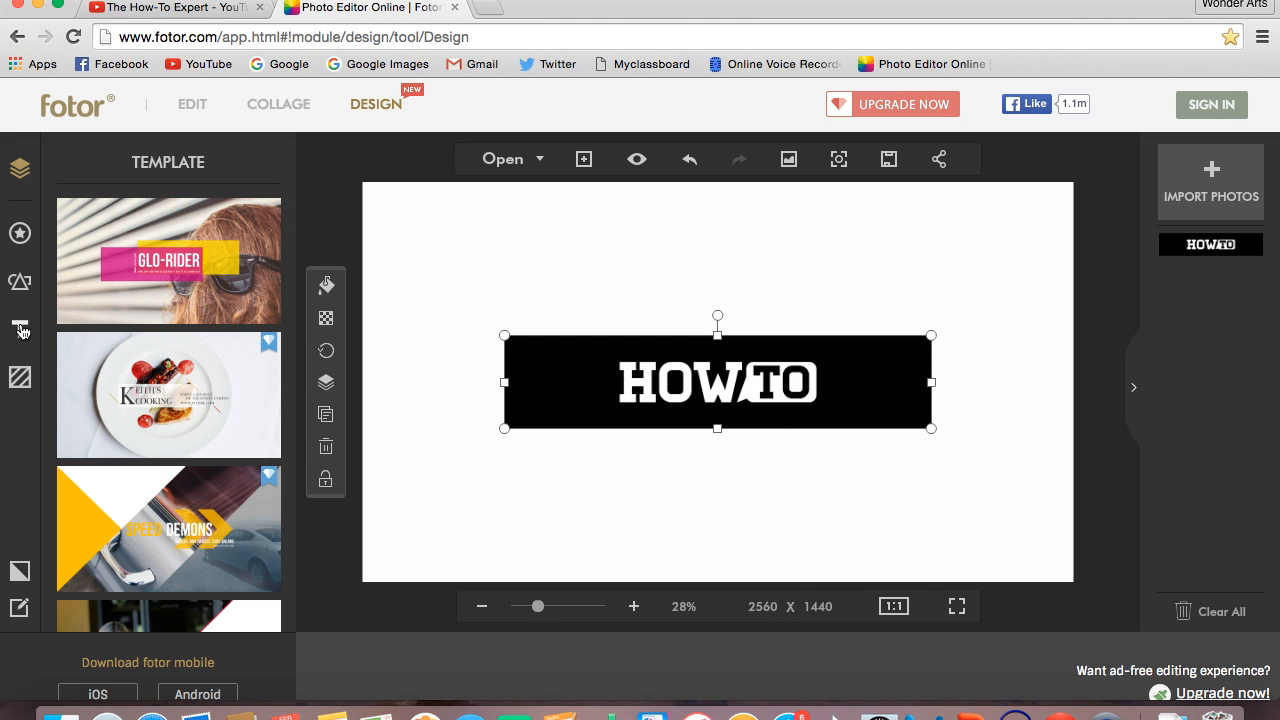
click(722, 380)
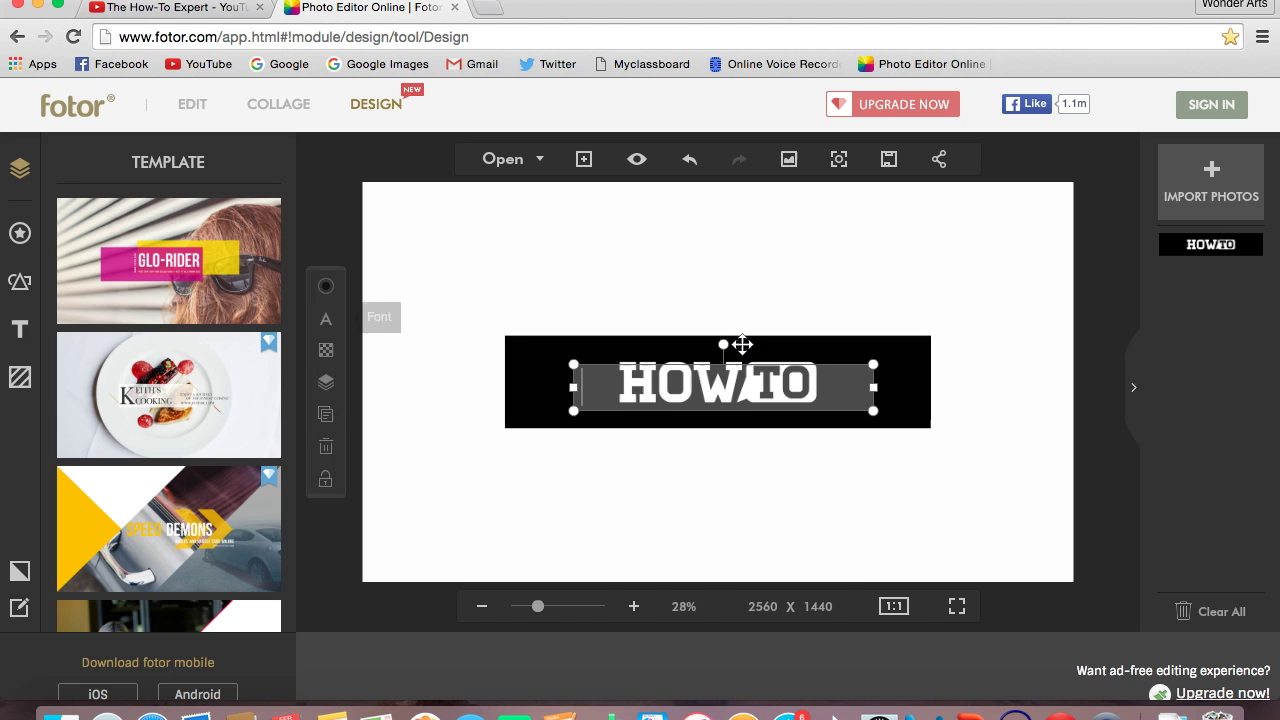
Show the background colours and patterns with the black HOWTO banner selected.
double_click(638, 372)
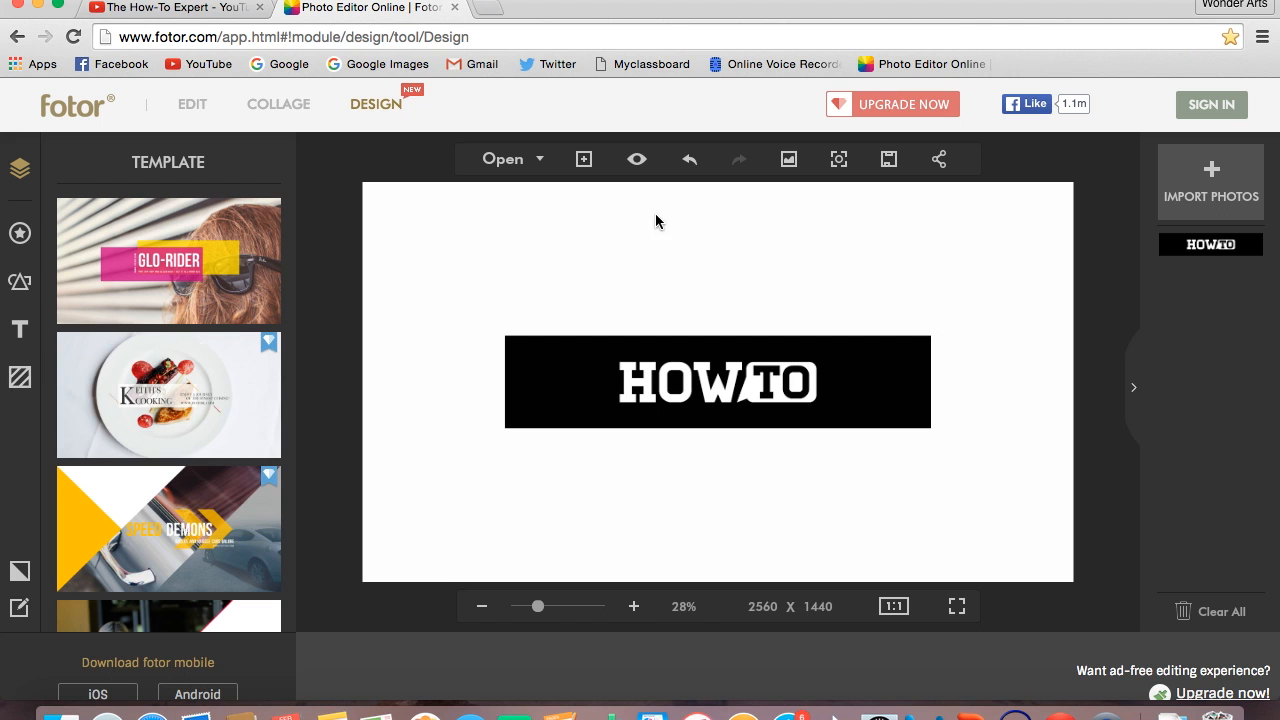
click(20, 377)
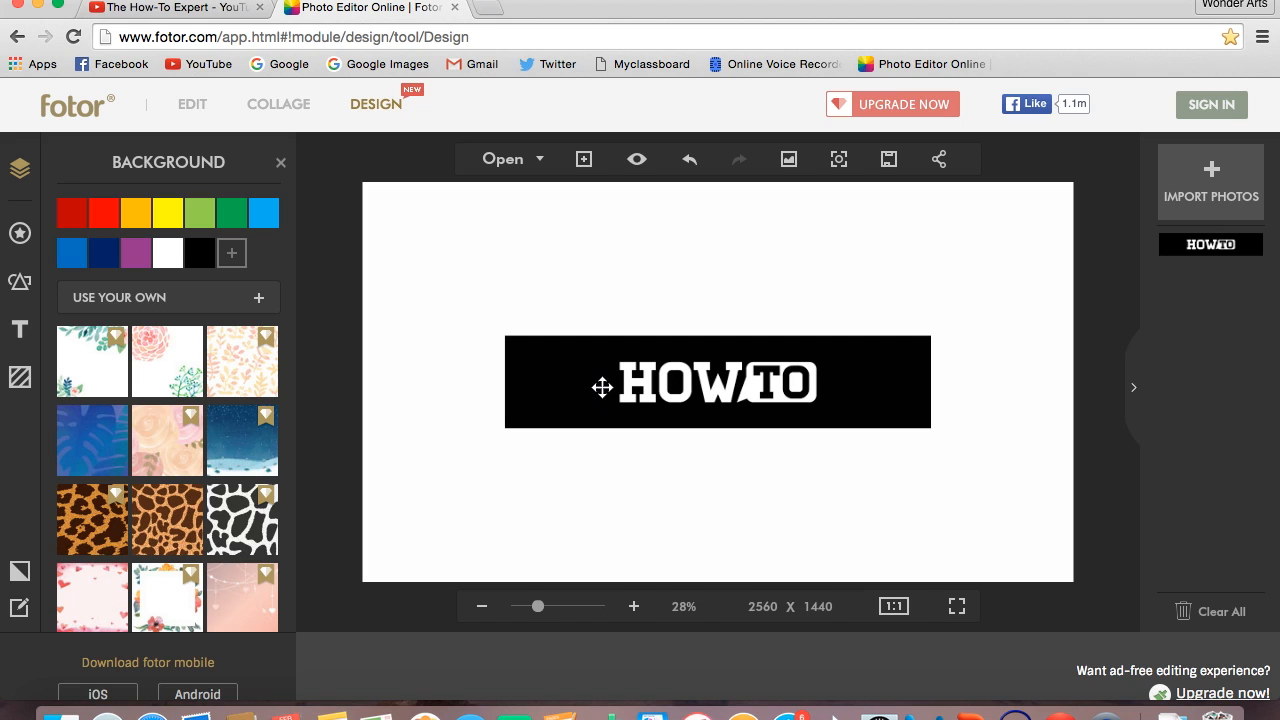
click(541, 377)
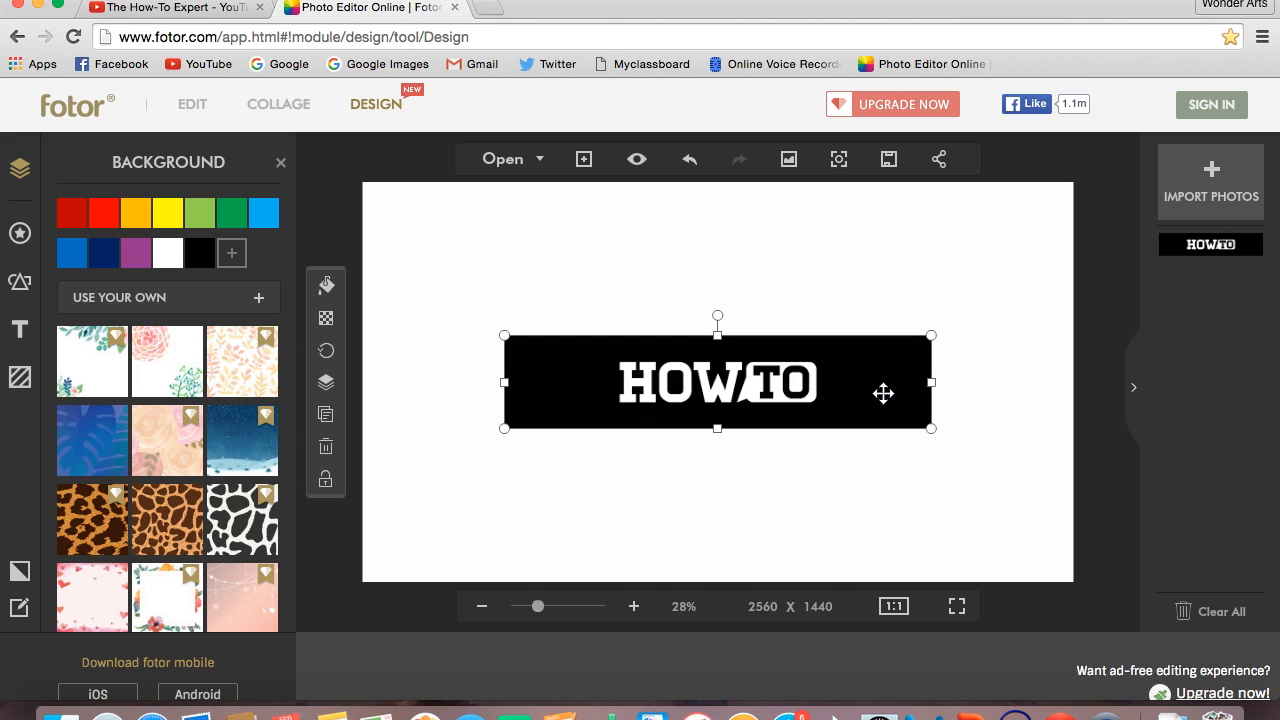
Apply the black grid texture as the cover background behind the HOWTO logo.
click(433, 279)
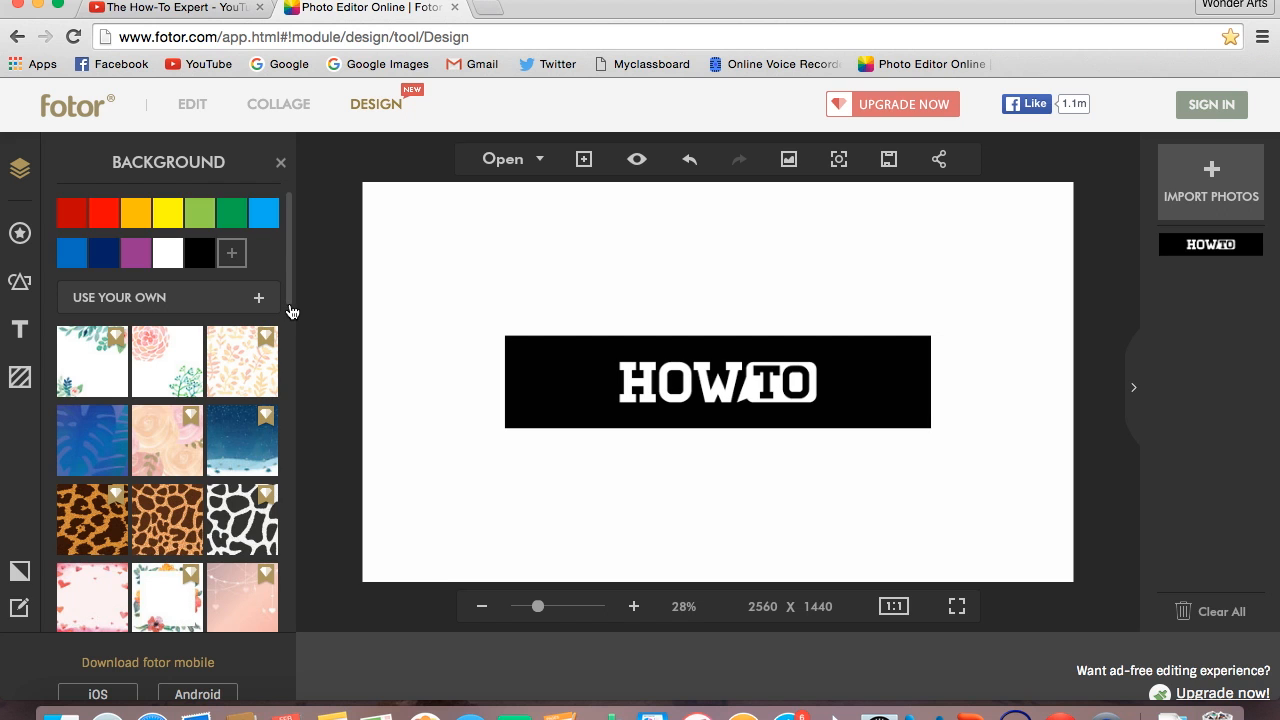
scroll(291, 330, down, 3)
drag(291, 341, 291, 495)
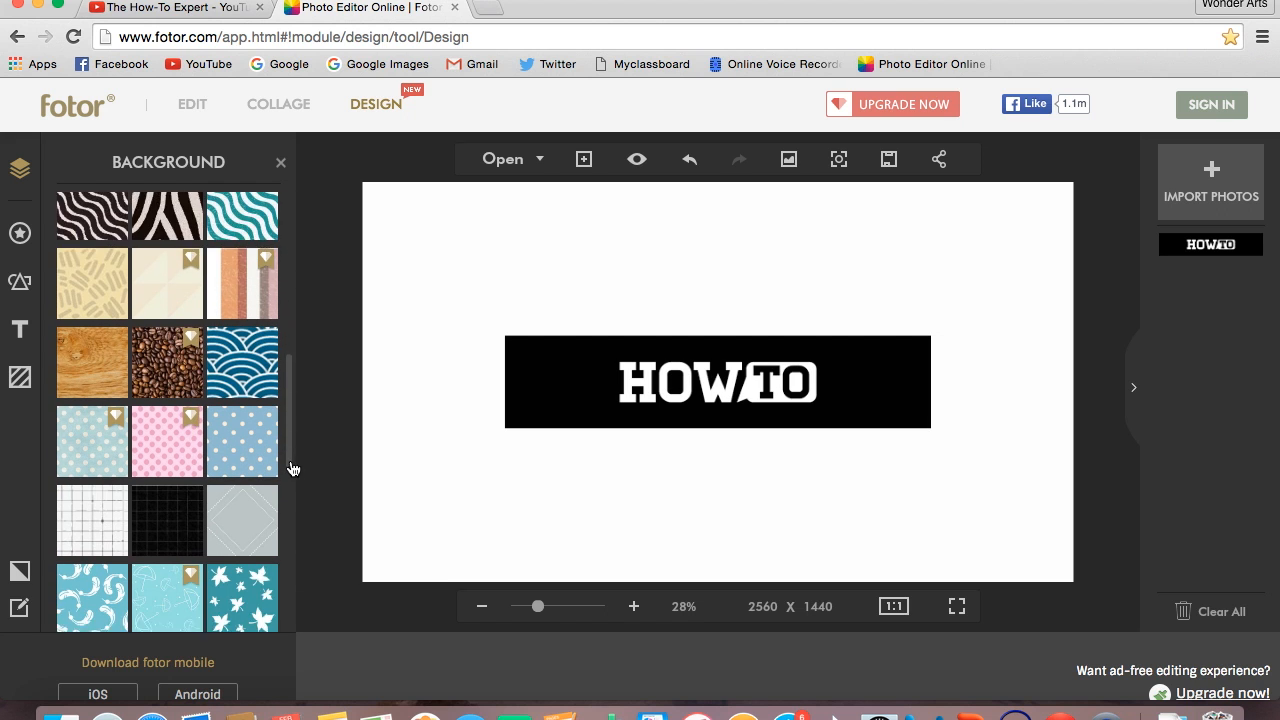
click(190, 427)
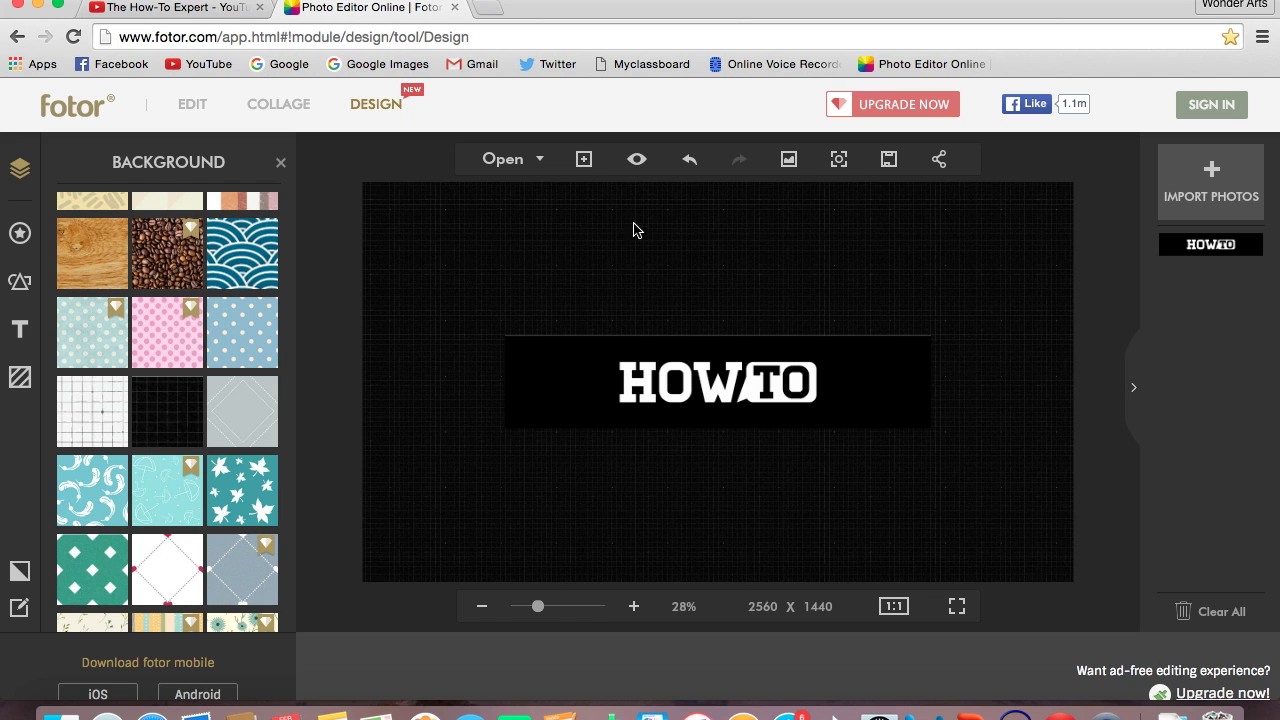
click(708, 383)
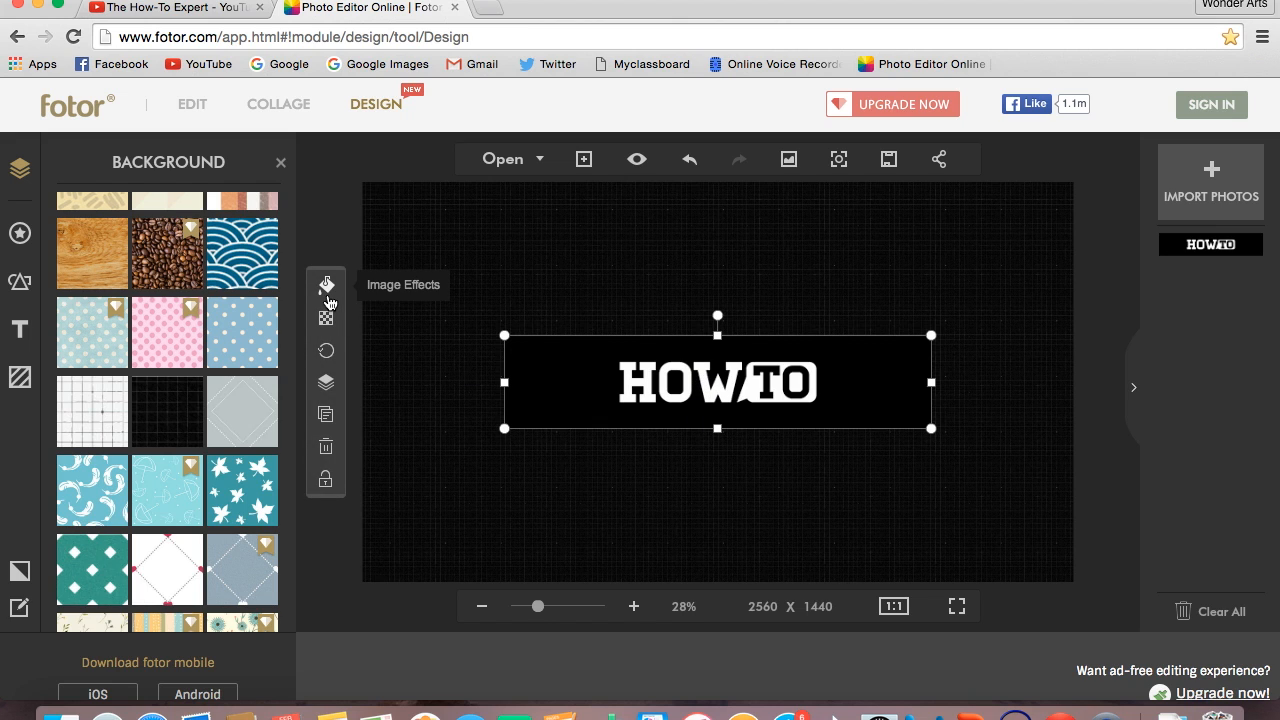
Try several colour effects on the logo, settle on white-on-black with no blur and brighter exposure.
click(327, 288)
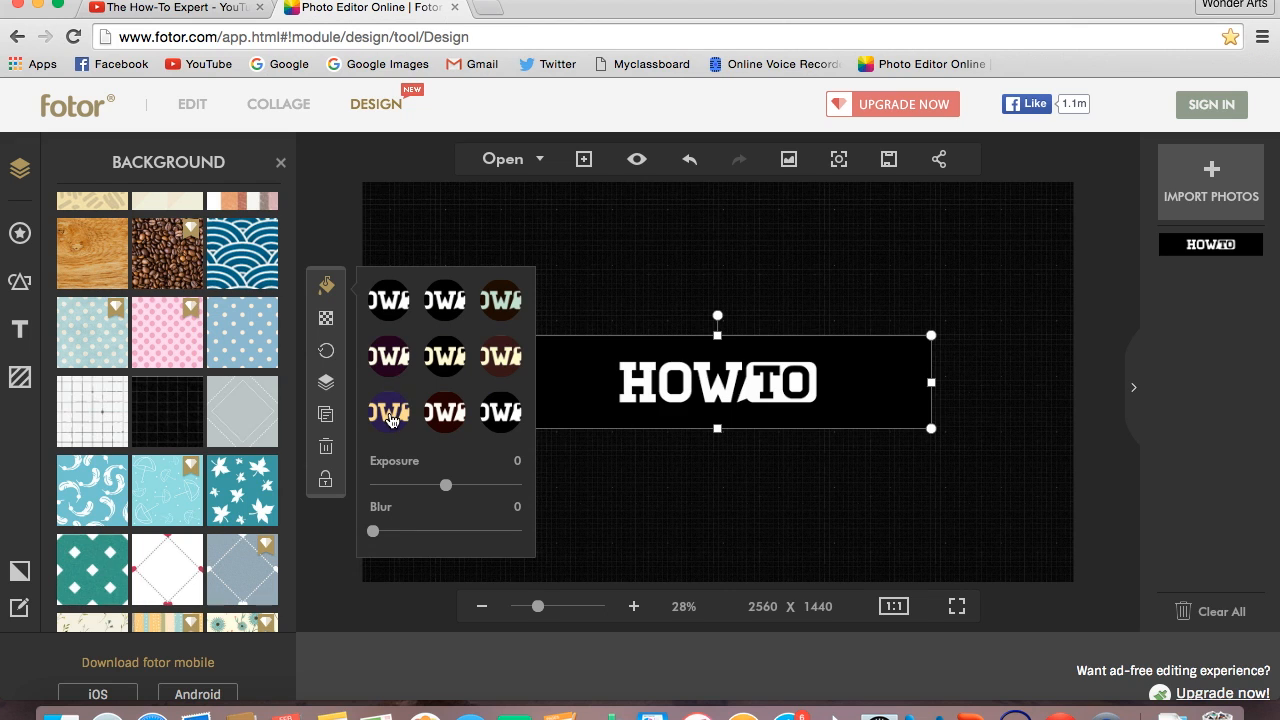
click(390, 414)
click(444, 412)
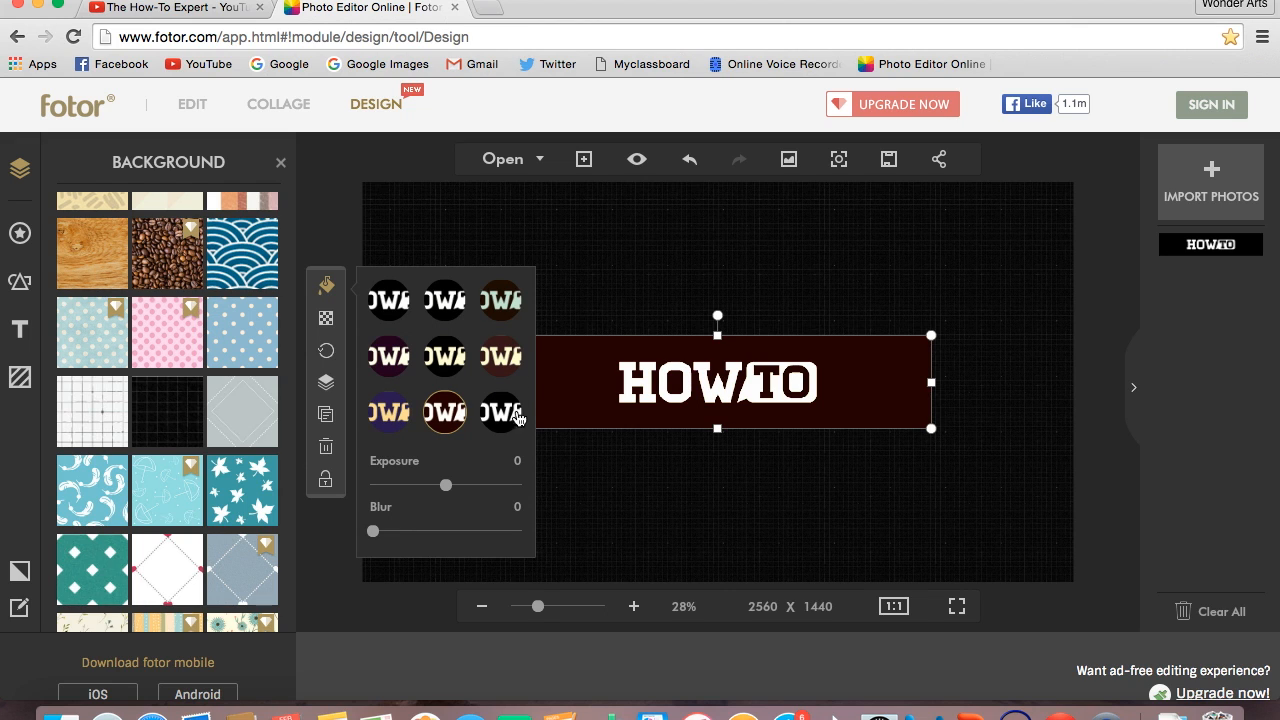
click(500, 357)
click(492, 305)
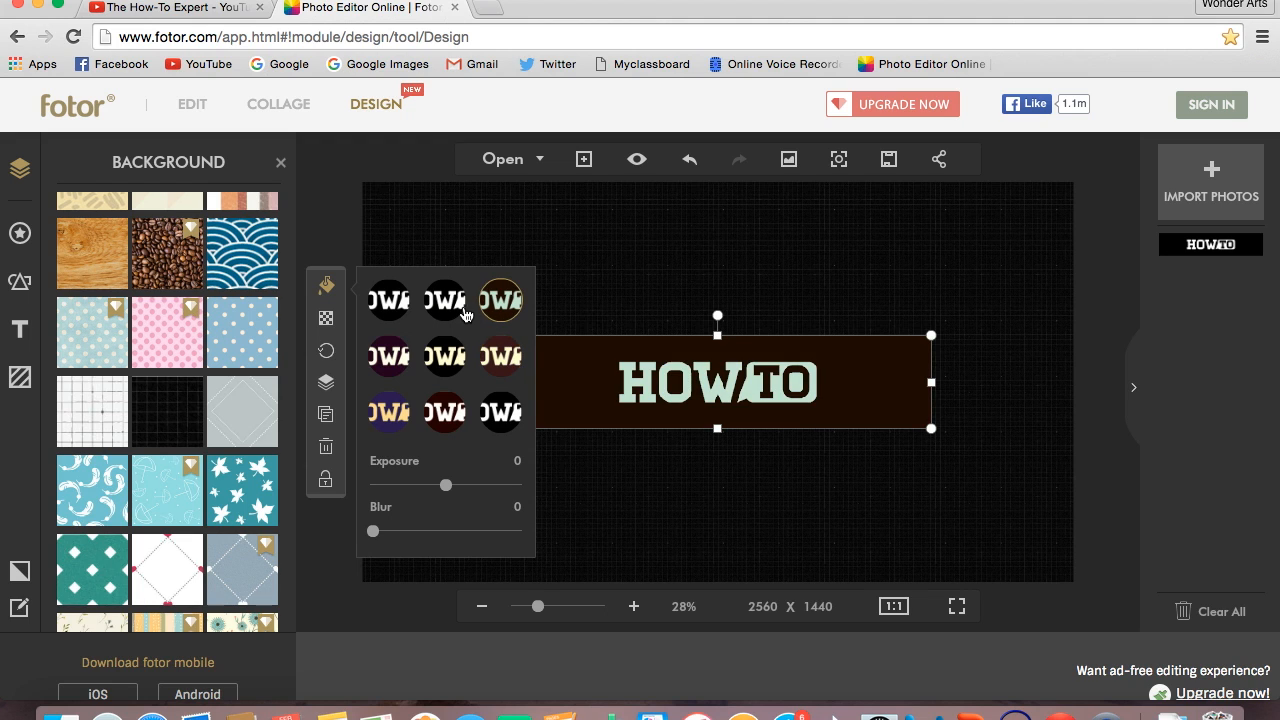
click(445, 302)
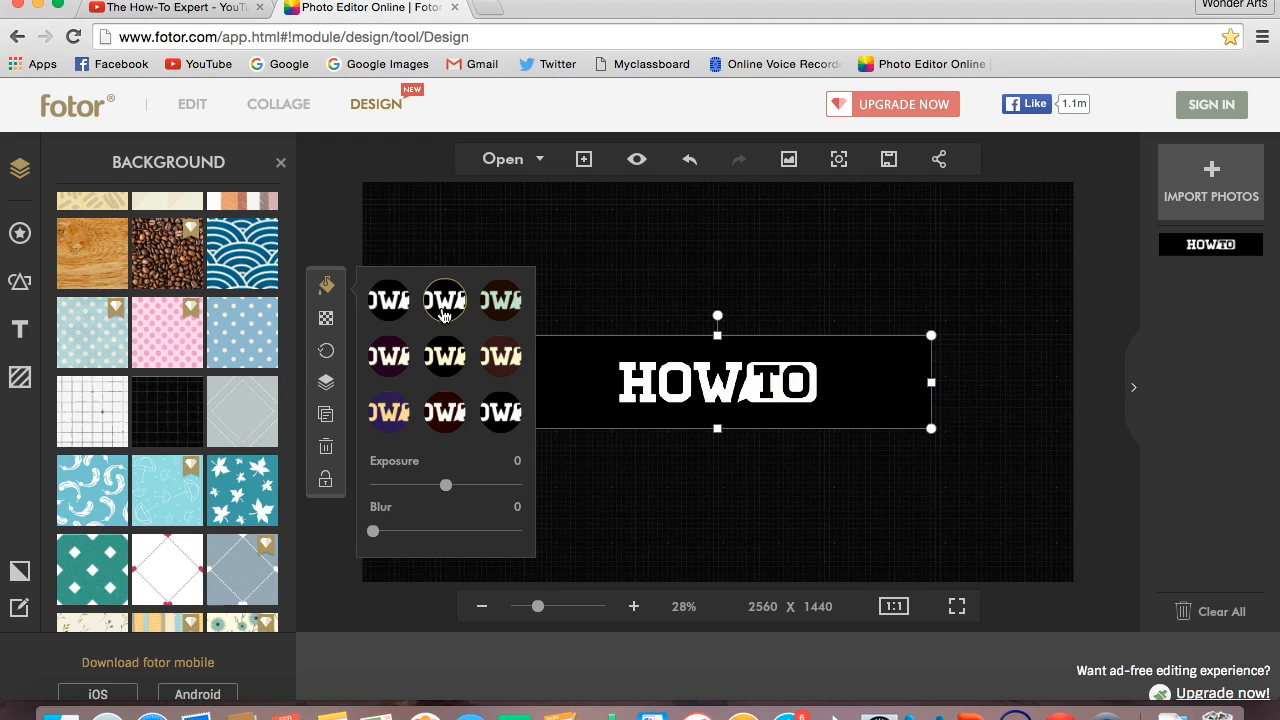
click(388, 302)
click(445, 302)
mouse_move(373, 531)
mouse_down()
mouse_move(400, 533)
mouse_move(373, 533)
mouse_up()
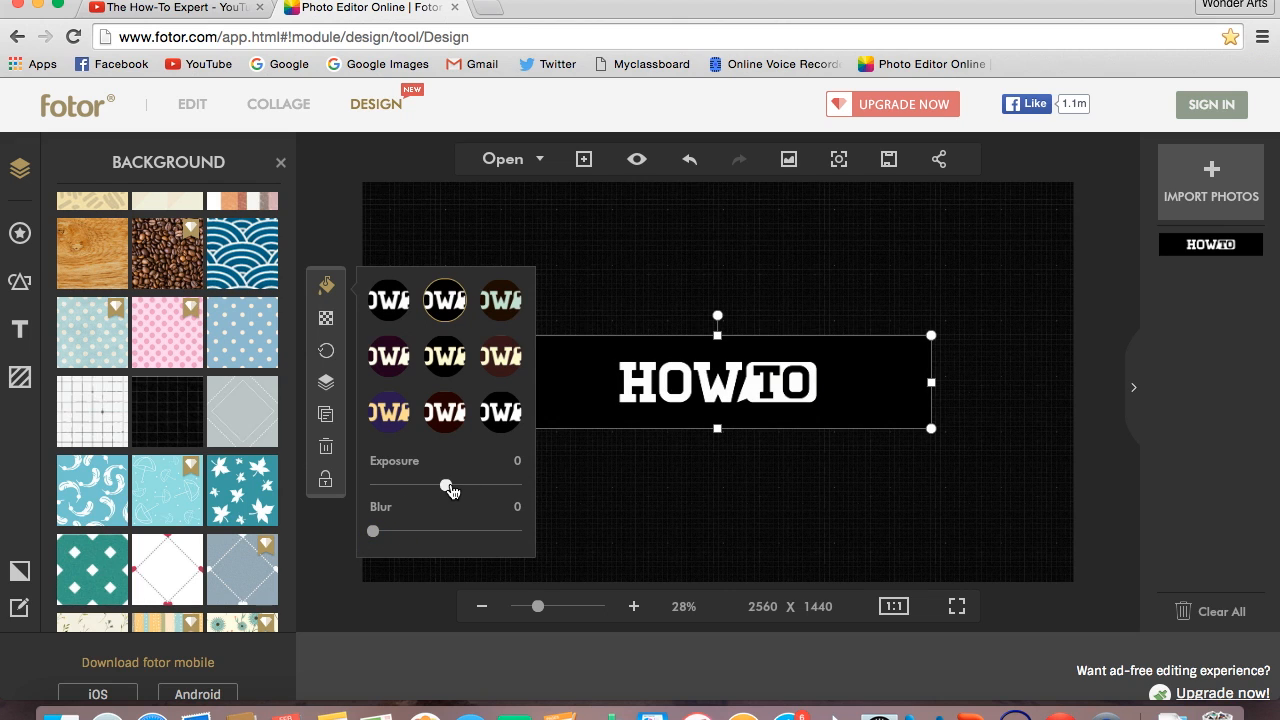
mouse_move(446, 486)
mouse_down()
mouse_move(466, 489)
mouse_move(449, 489)
mouse_up()
click(557, 372)
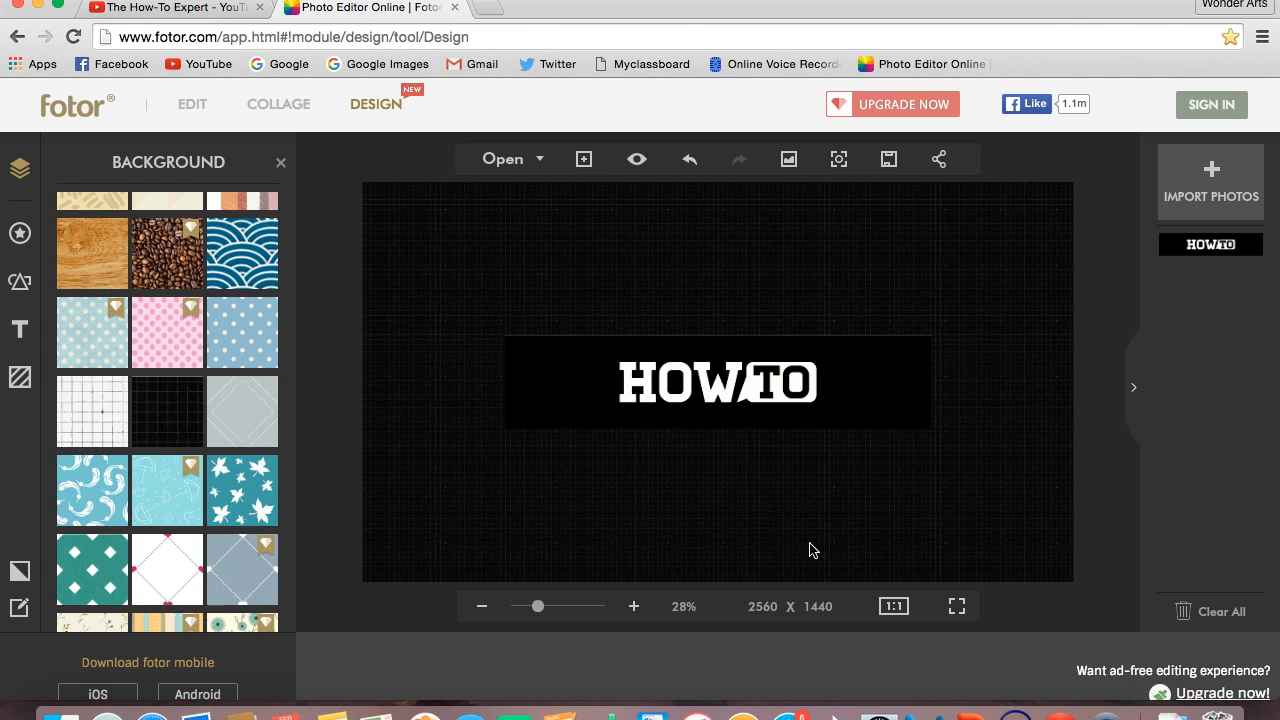
Zoom in and out to inspect the design, switch the editor to its lighter theme and bring up saving.
click(633, 606)
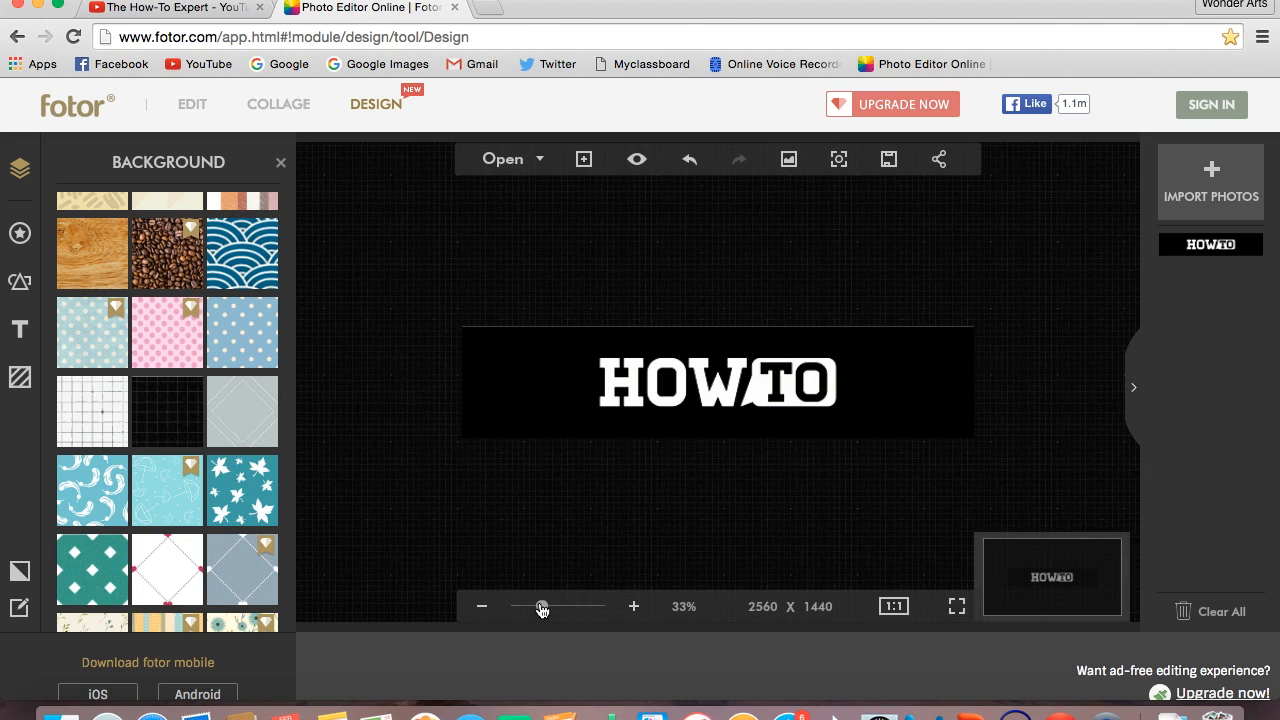
click(481, 606)
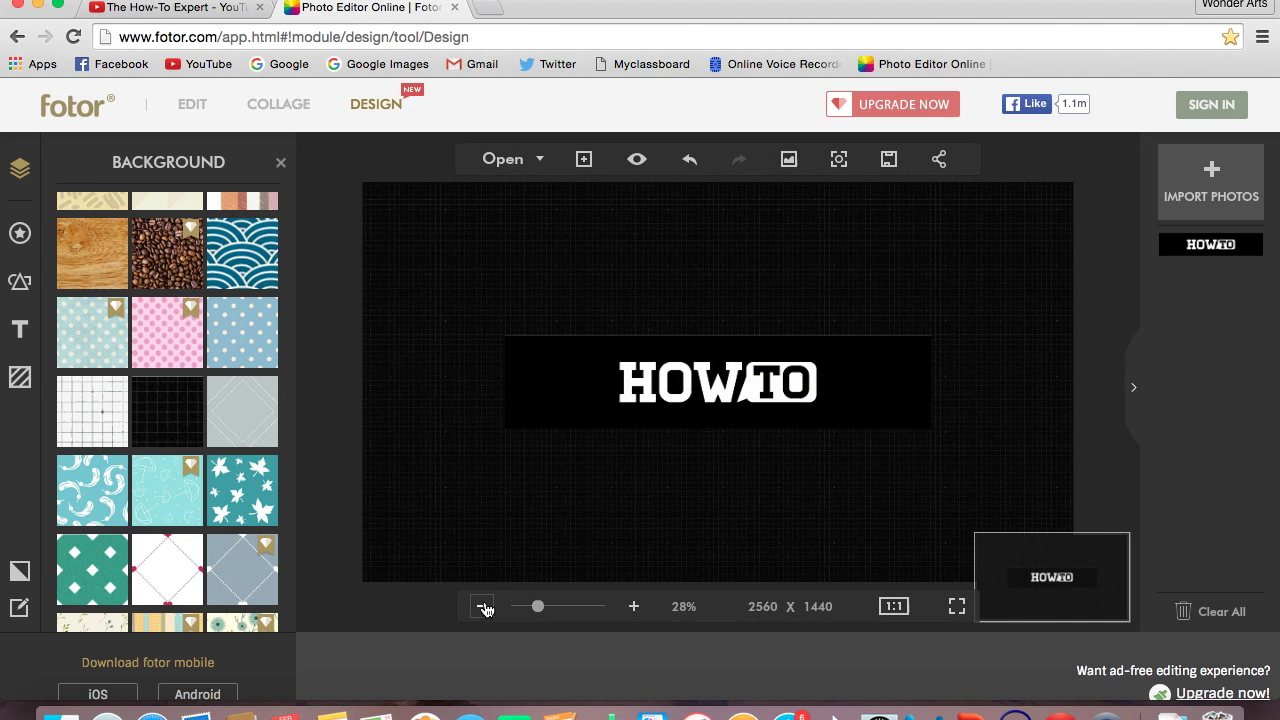
click(633, 606)
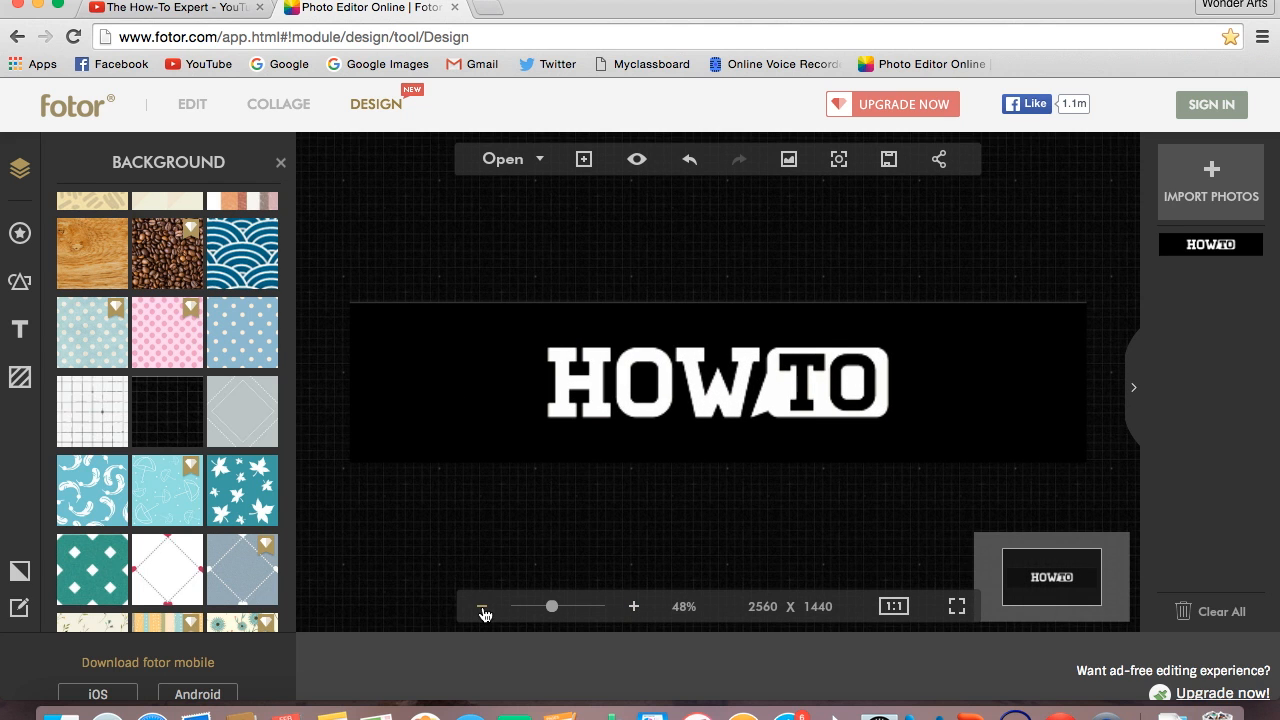
click(481, 606)
click(481, 606)
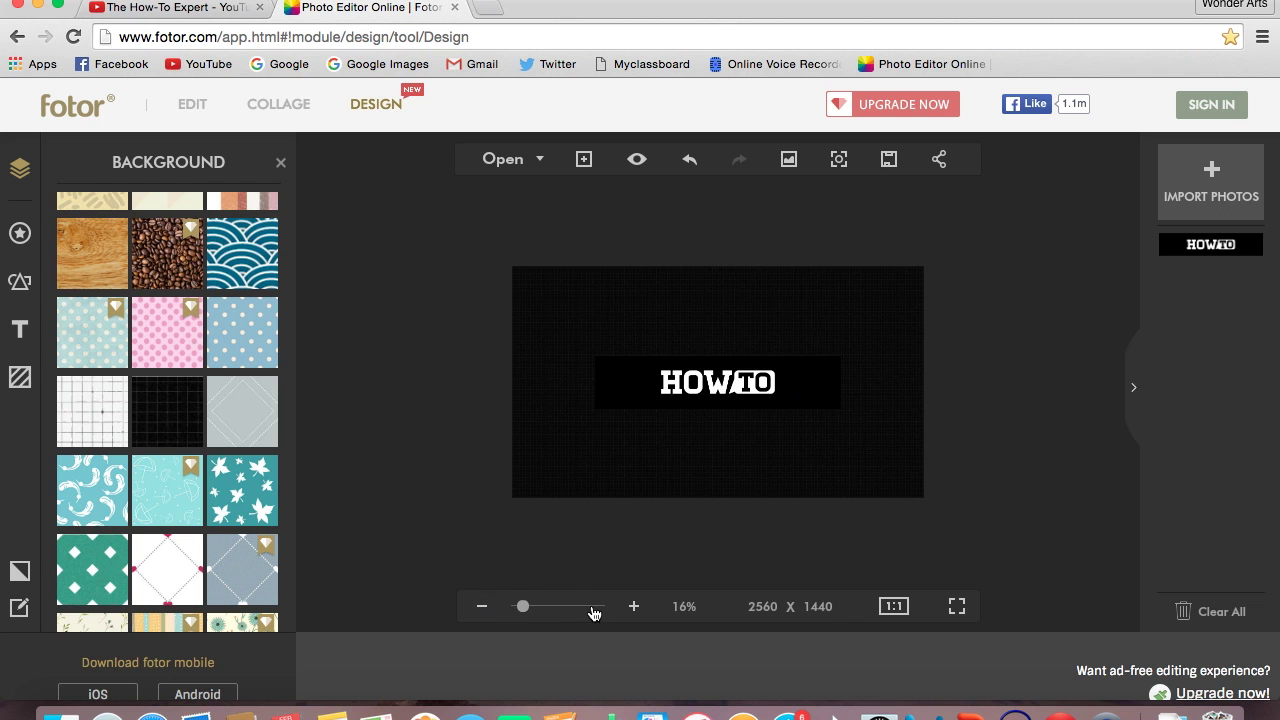
click(633, 606)
click(633, 606)
click(633, 606)
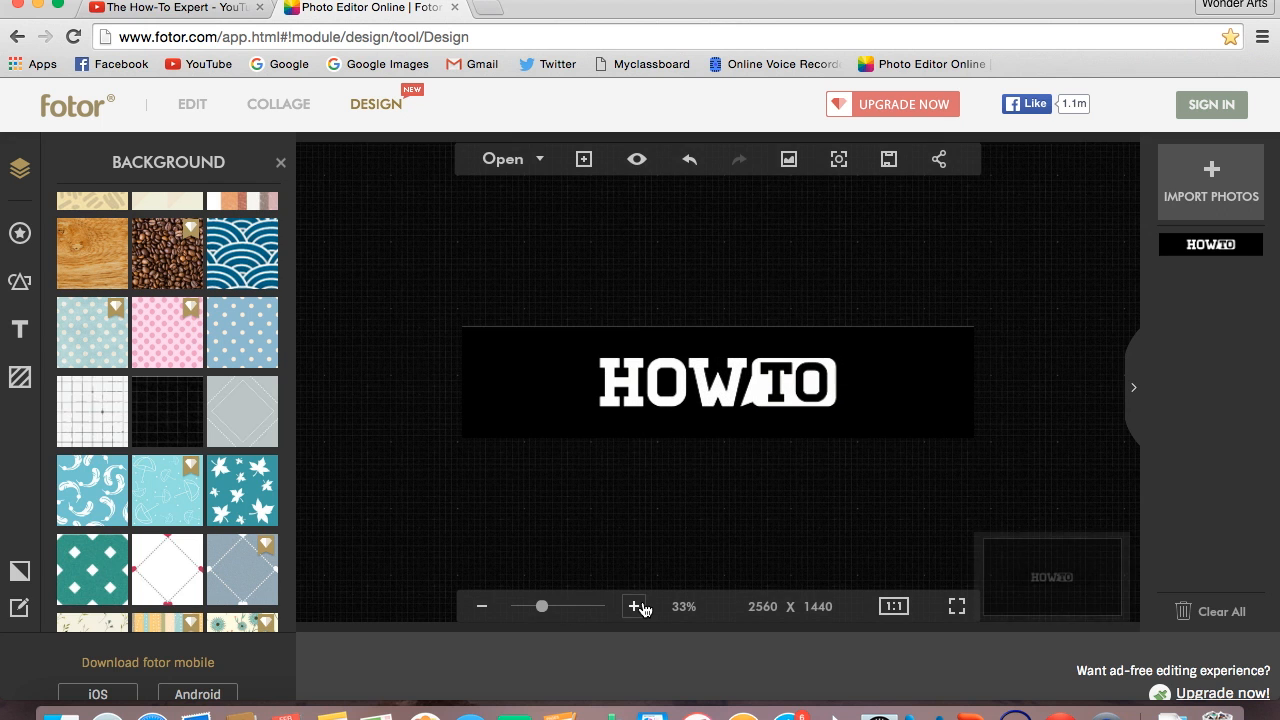
click(481, 606)
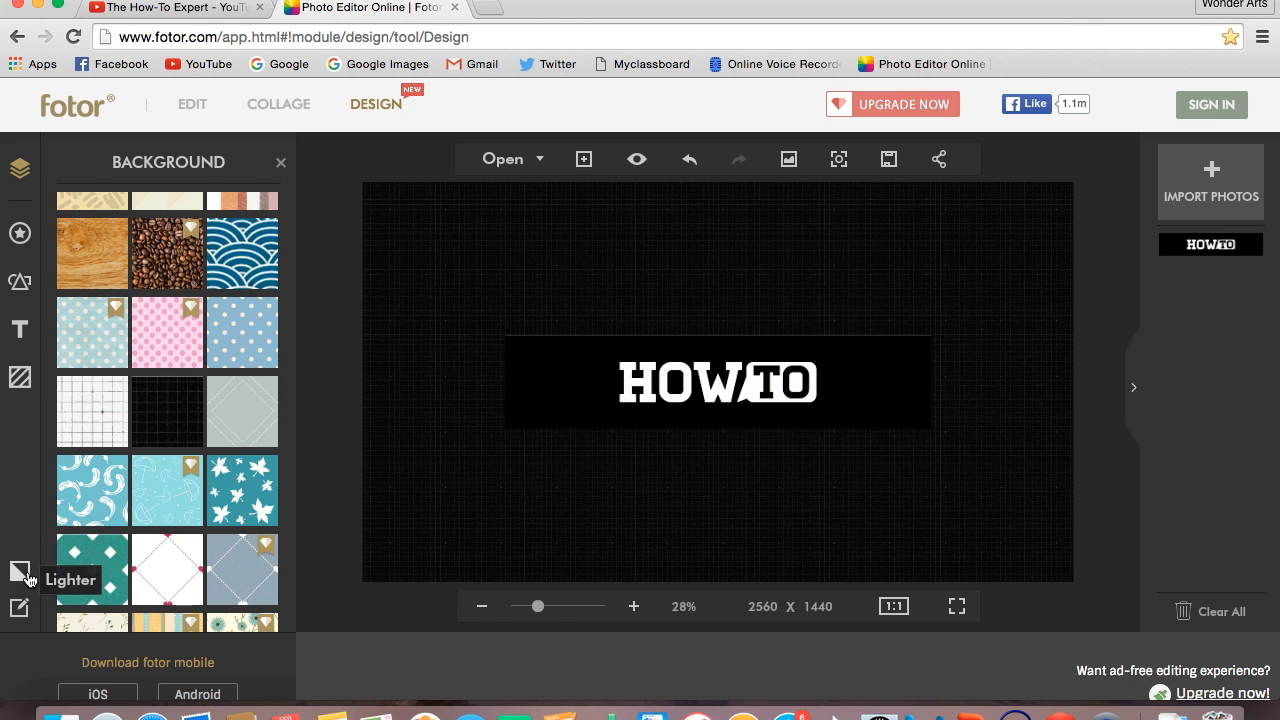
click(20, 571)
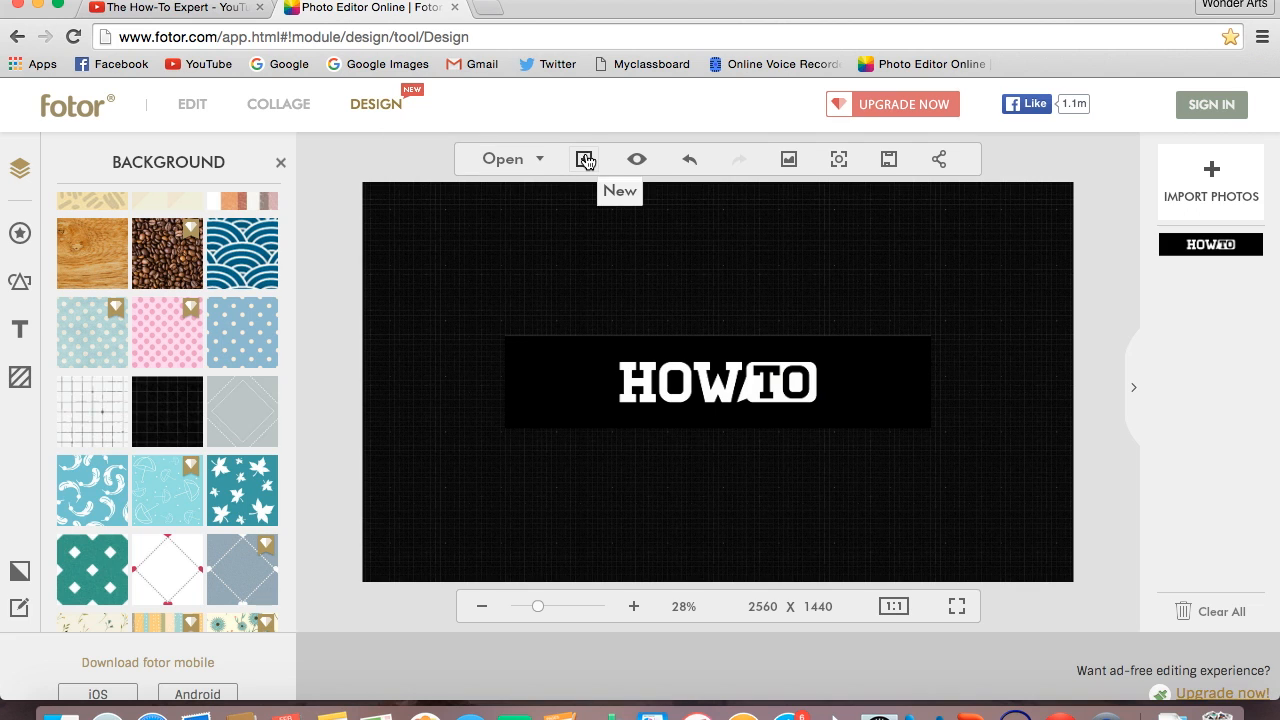
click(889, 161)
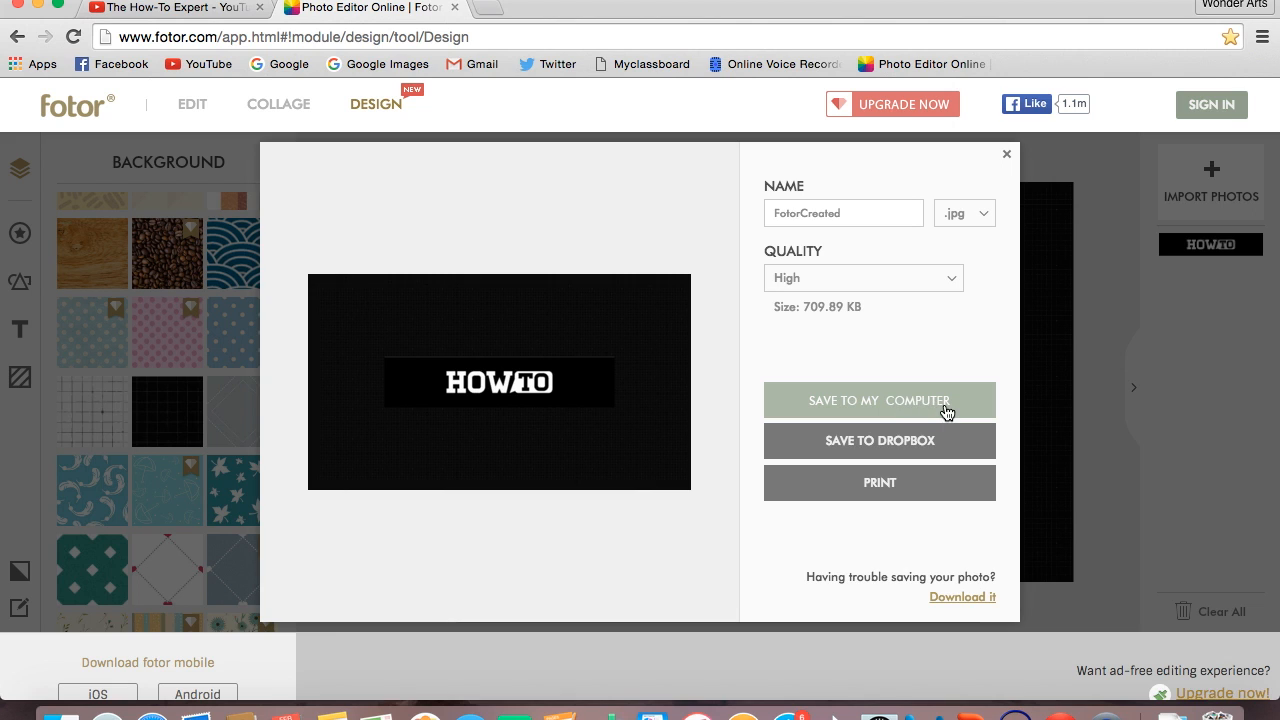
Set export quality to Highest and save the FotorCreated JPG to the computer.
click(958, 285)
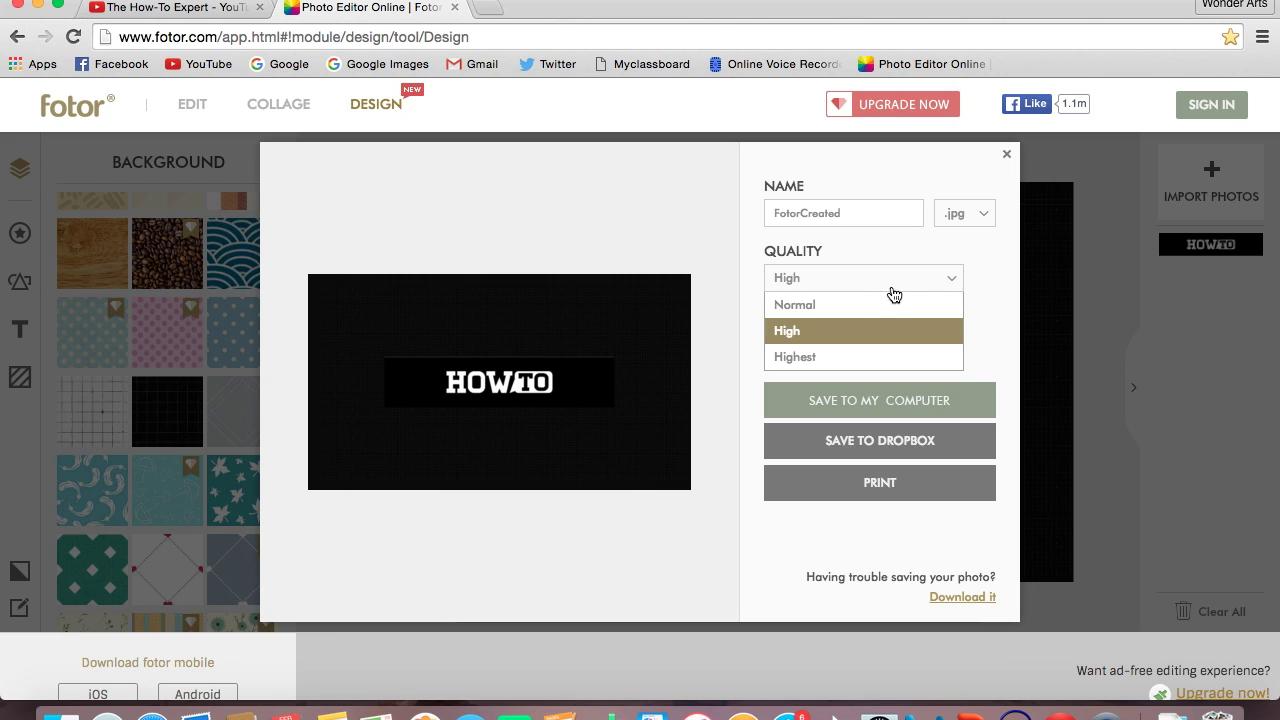
click(846, 357)
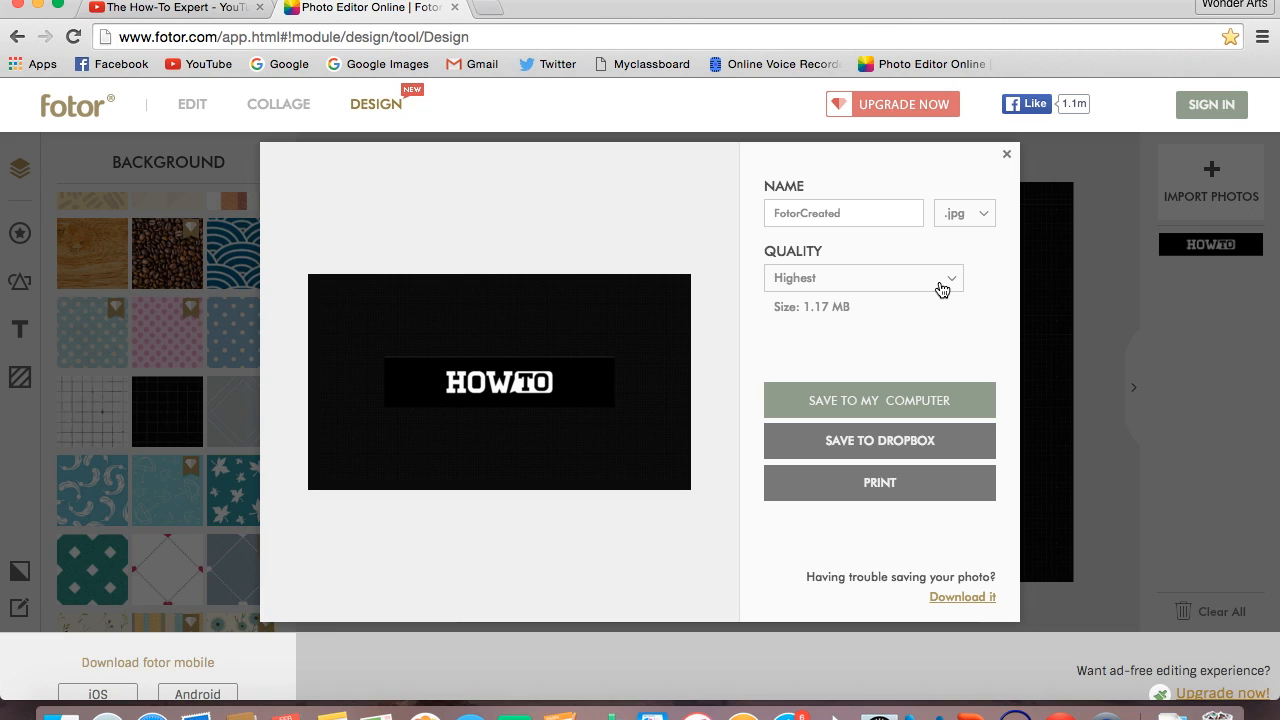
click(896, 214)
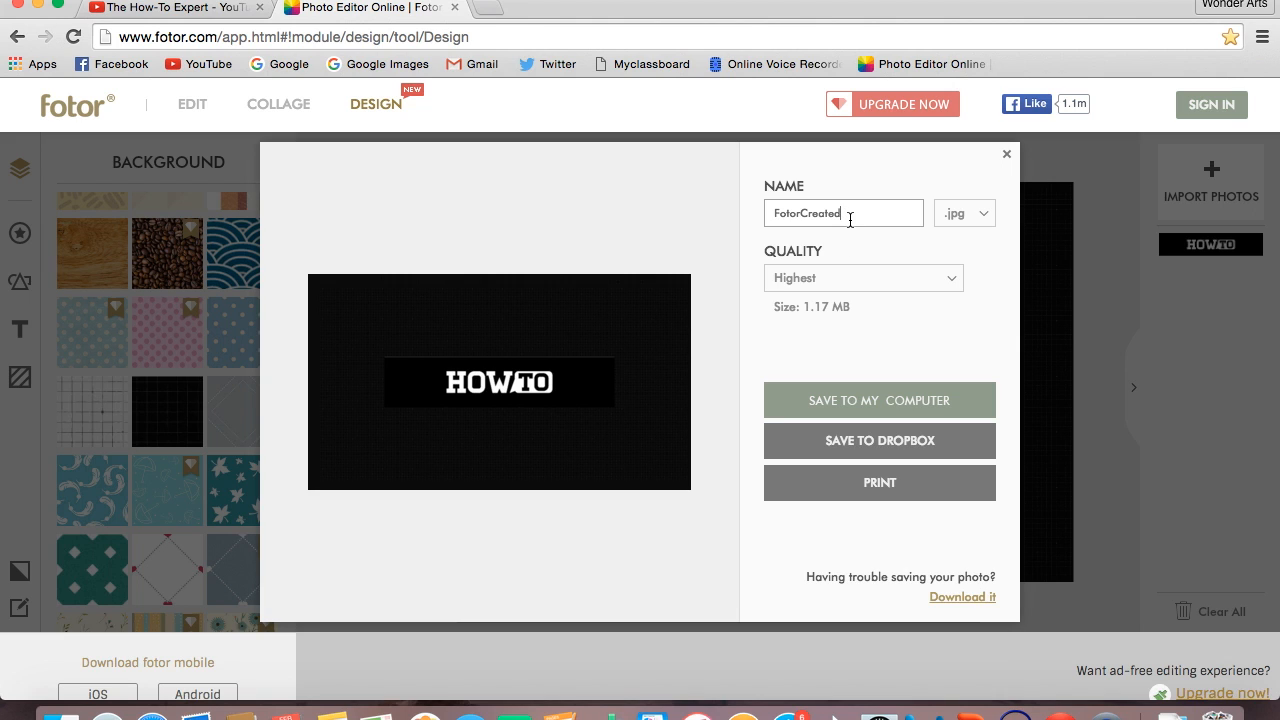
click(866, 407)
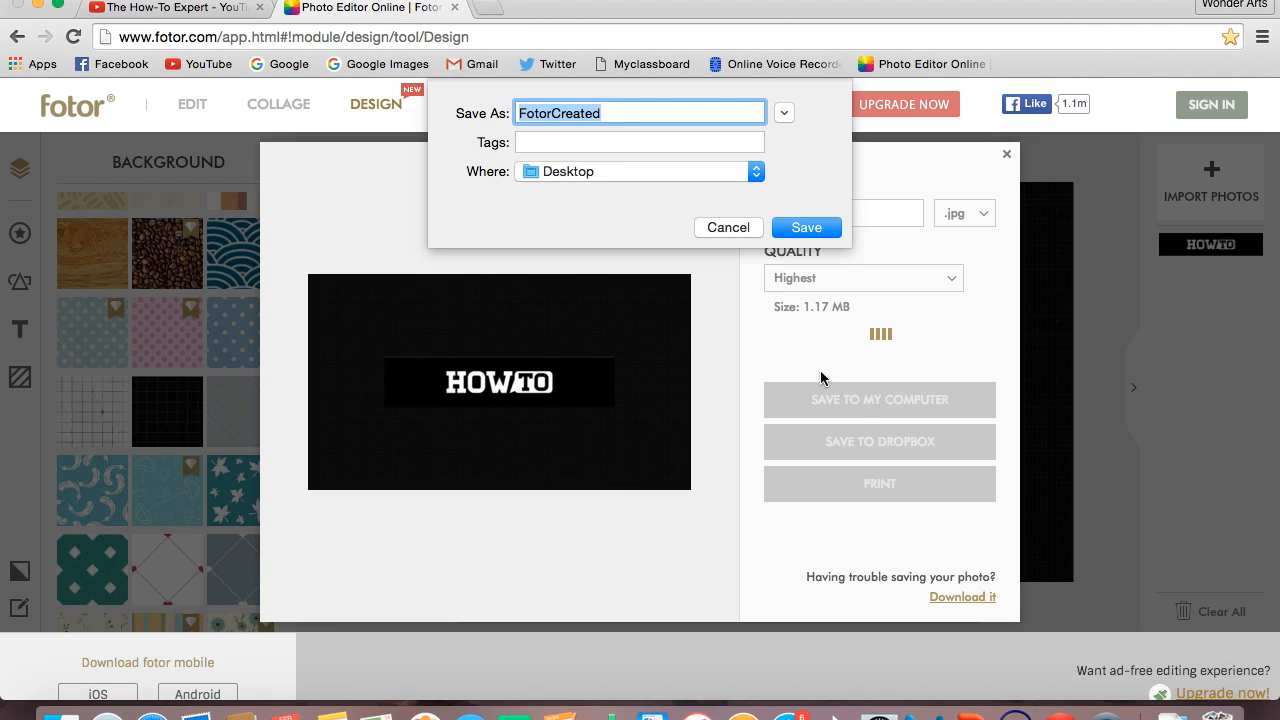
Save the file to the Desktop as FotorCreated12345, dismiss the Saved! popup and hide Chrome.
click(621, 112)
text(1)
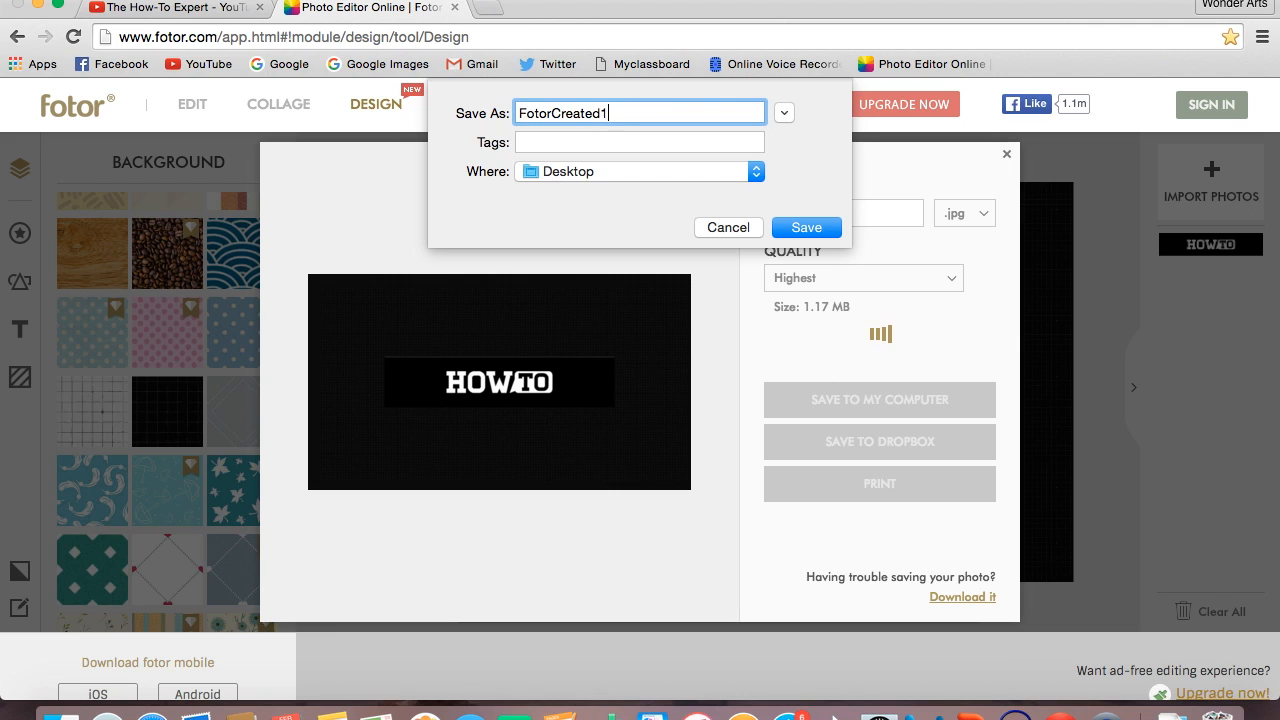
text(2345)
click(806, 227)
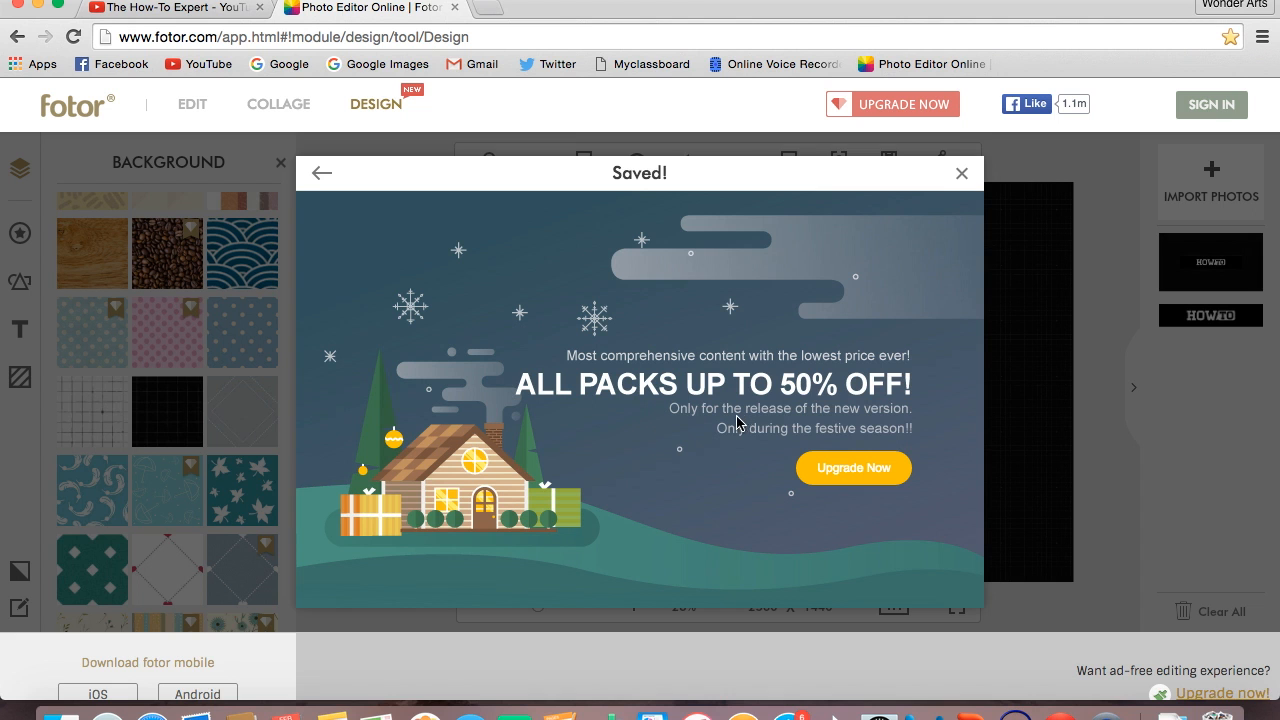
click(962, 173)
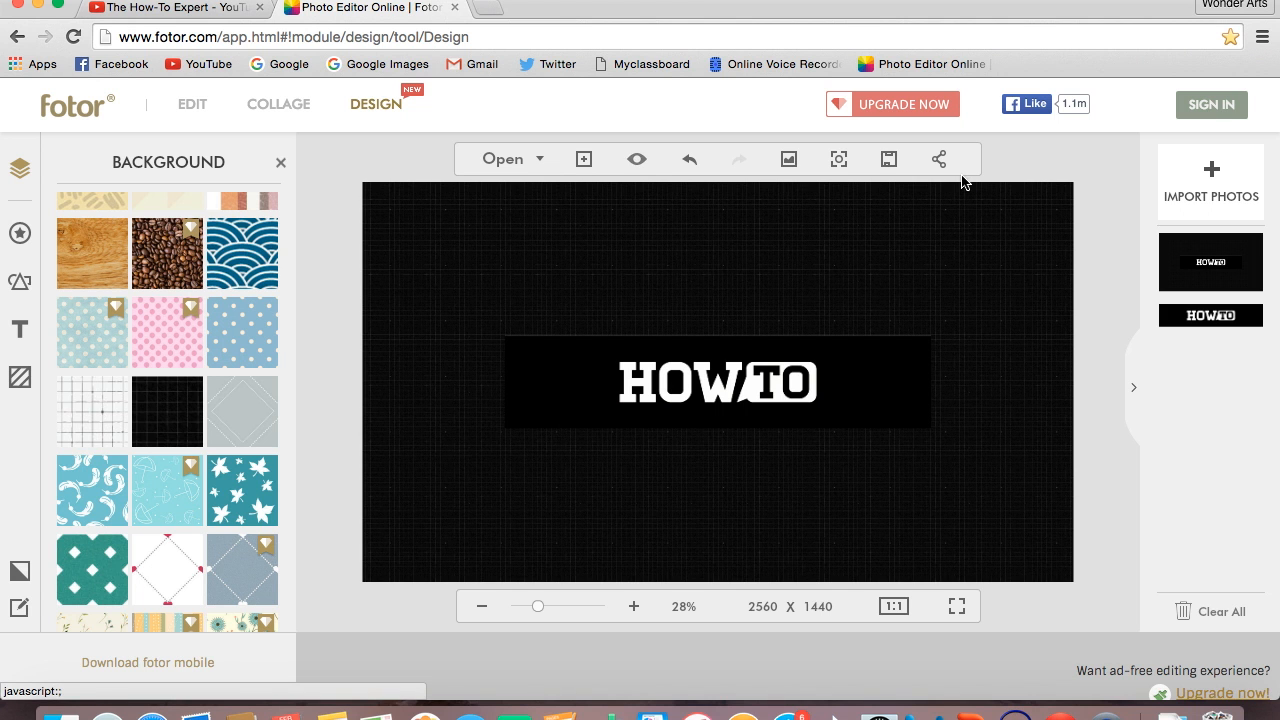
click(40, 5)
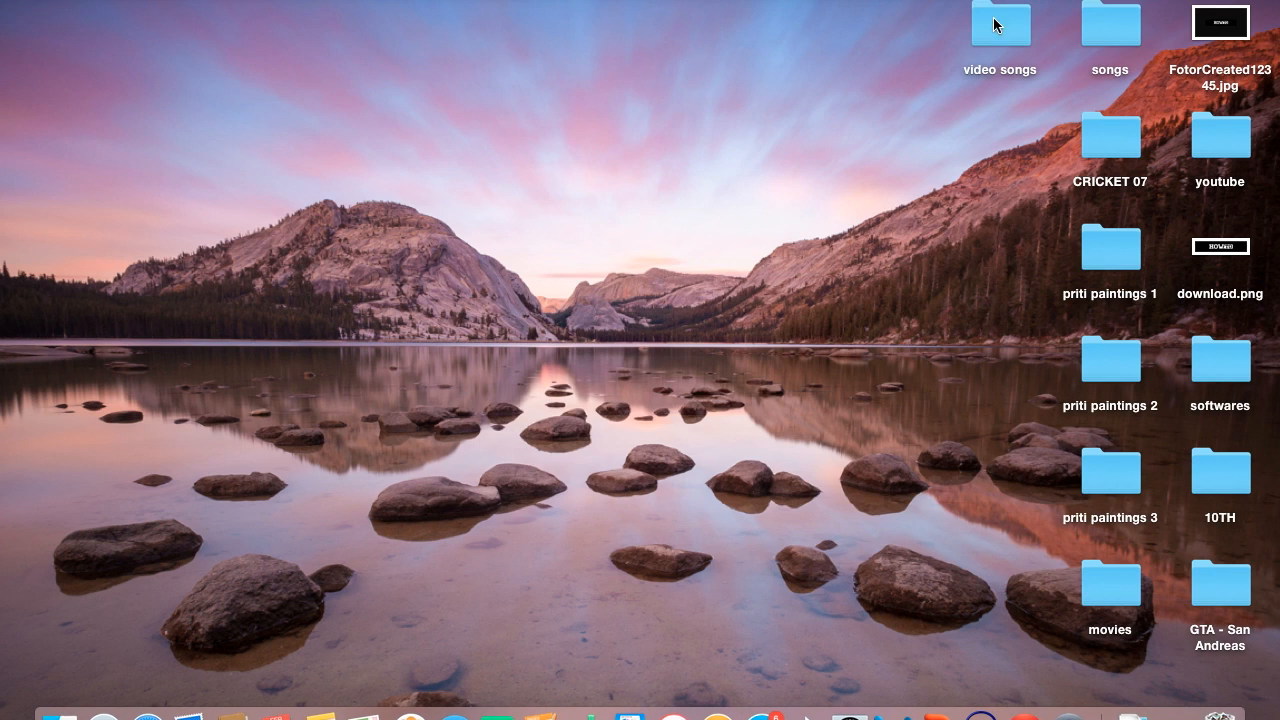
Check FotorCreated12345.jpg in Preview, close it and bring the browser back.
click(1221, 30)
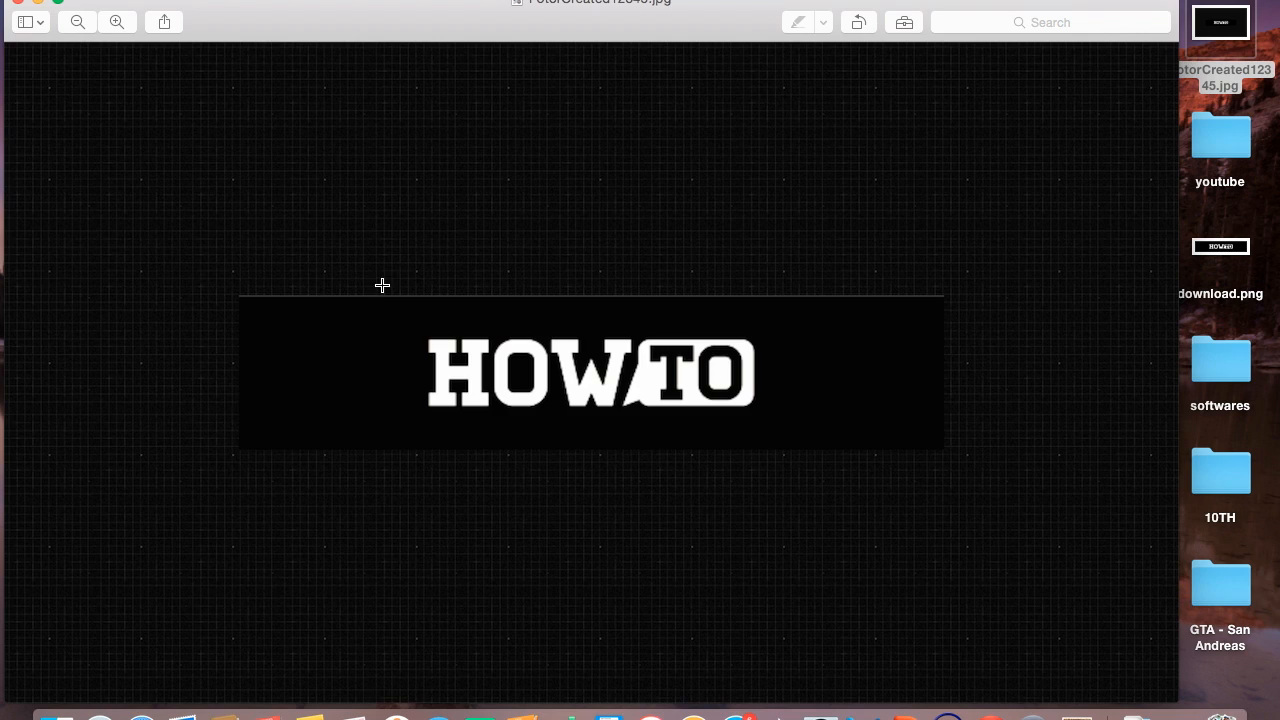
click(18, 6)
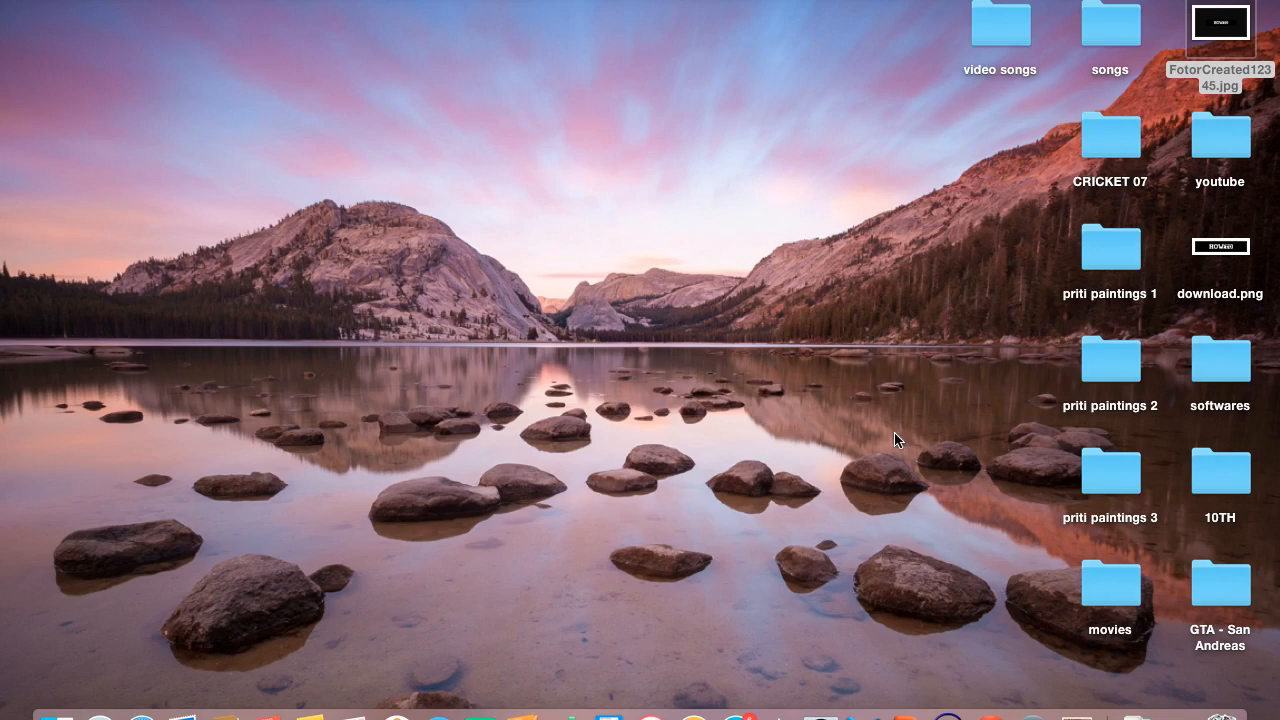
click(975, 712)
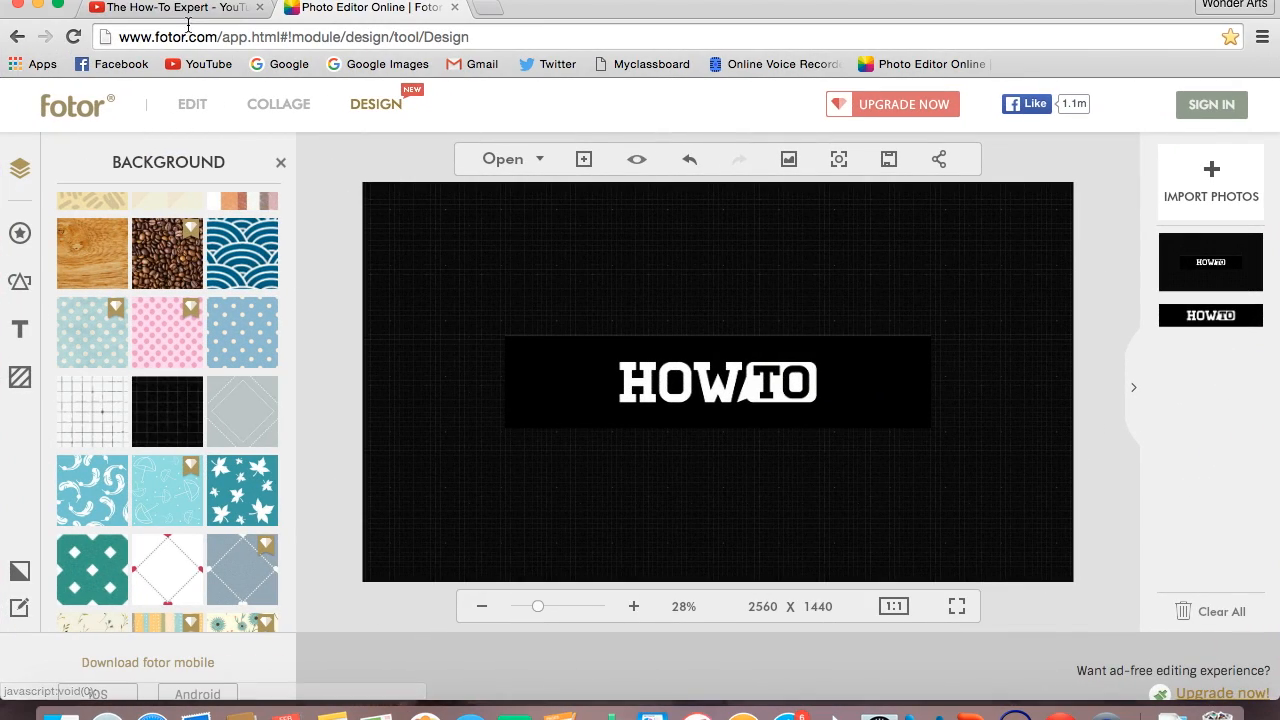
On the YouTube channel page, add channel art and upload the saved HOWTO image from the Desktop.
click(175, 7)
click(748, 290)
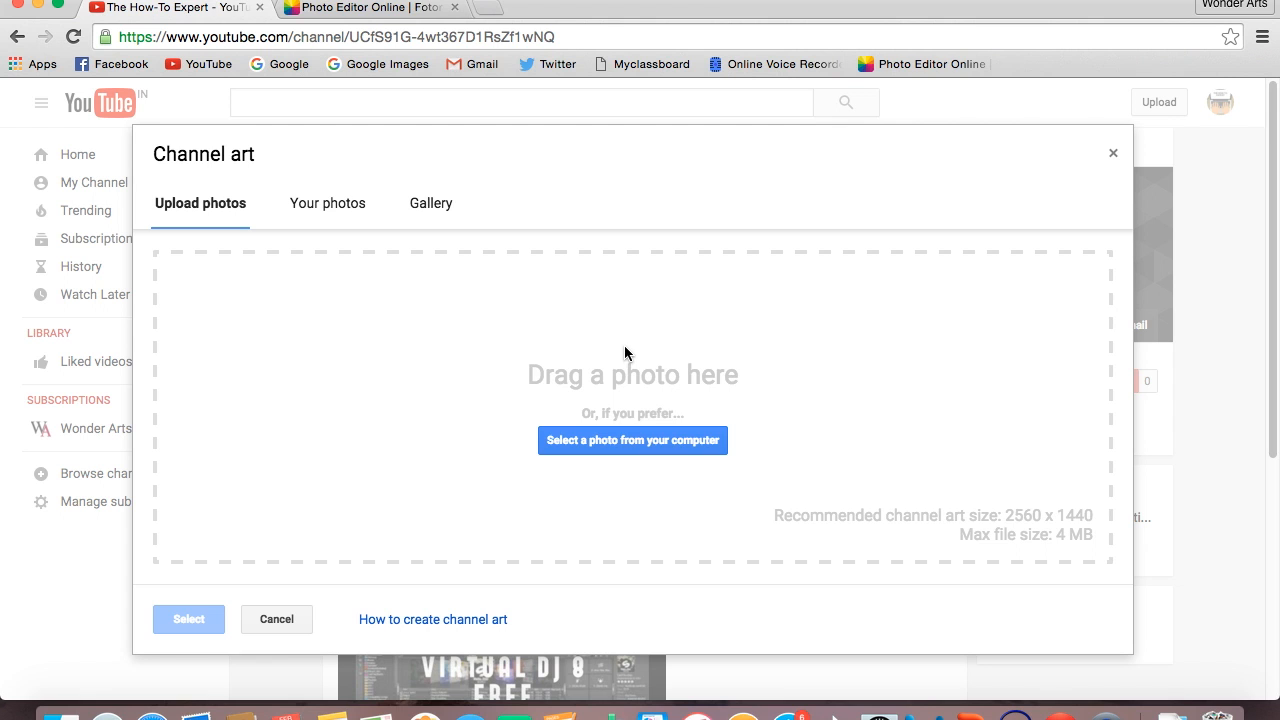
click(632, 440)
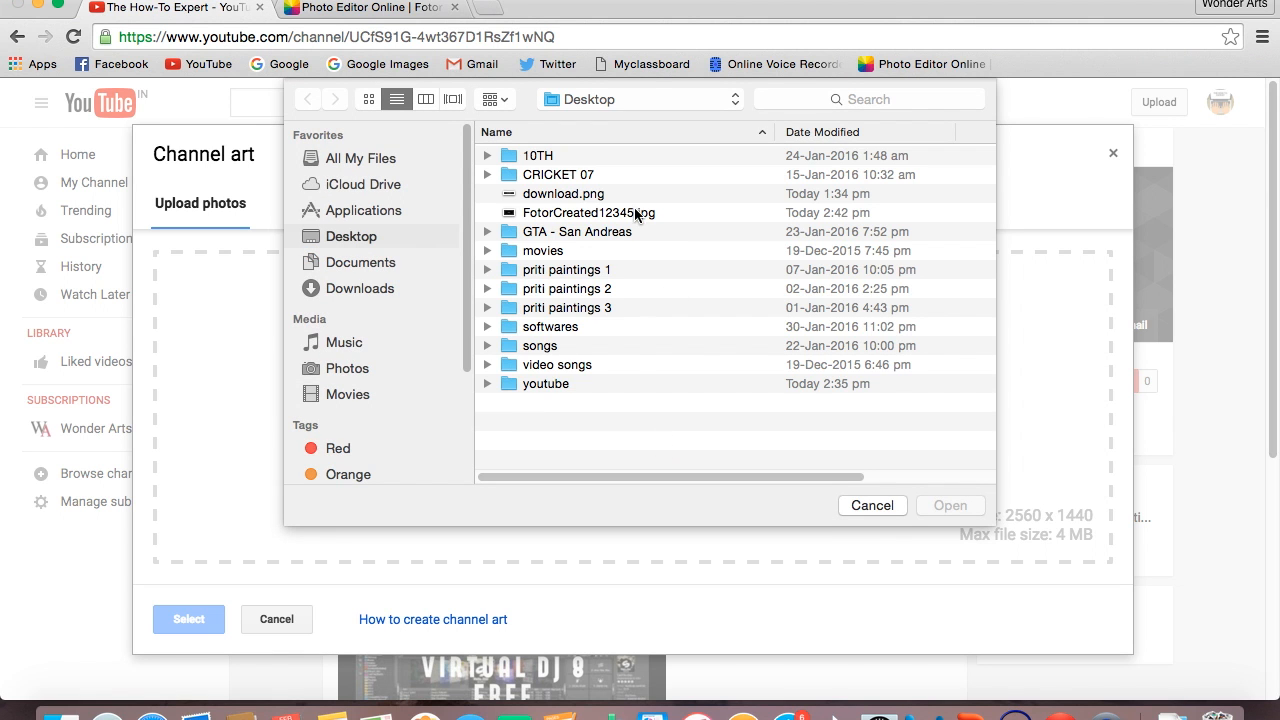
double_click(636, 213)
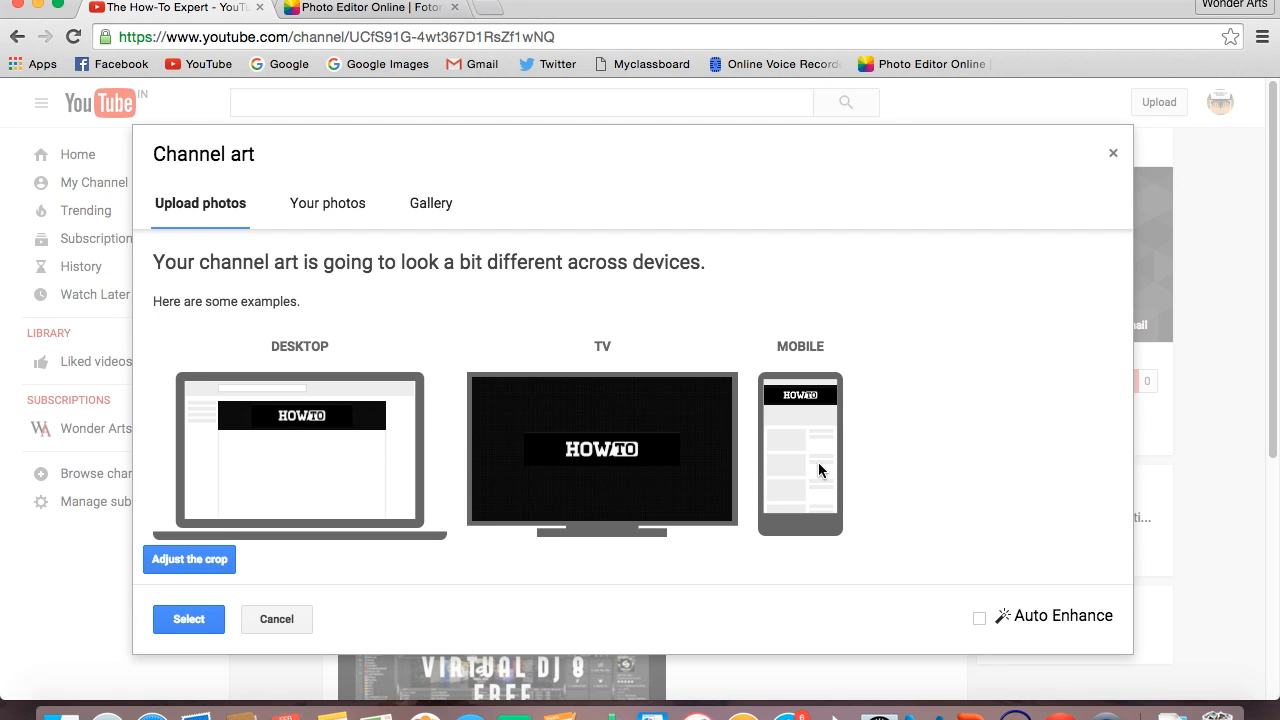
Turn on Auto Enhance and apply the HOWTO image as the channel art.
click(980, 617)
click(194, 622)
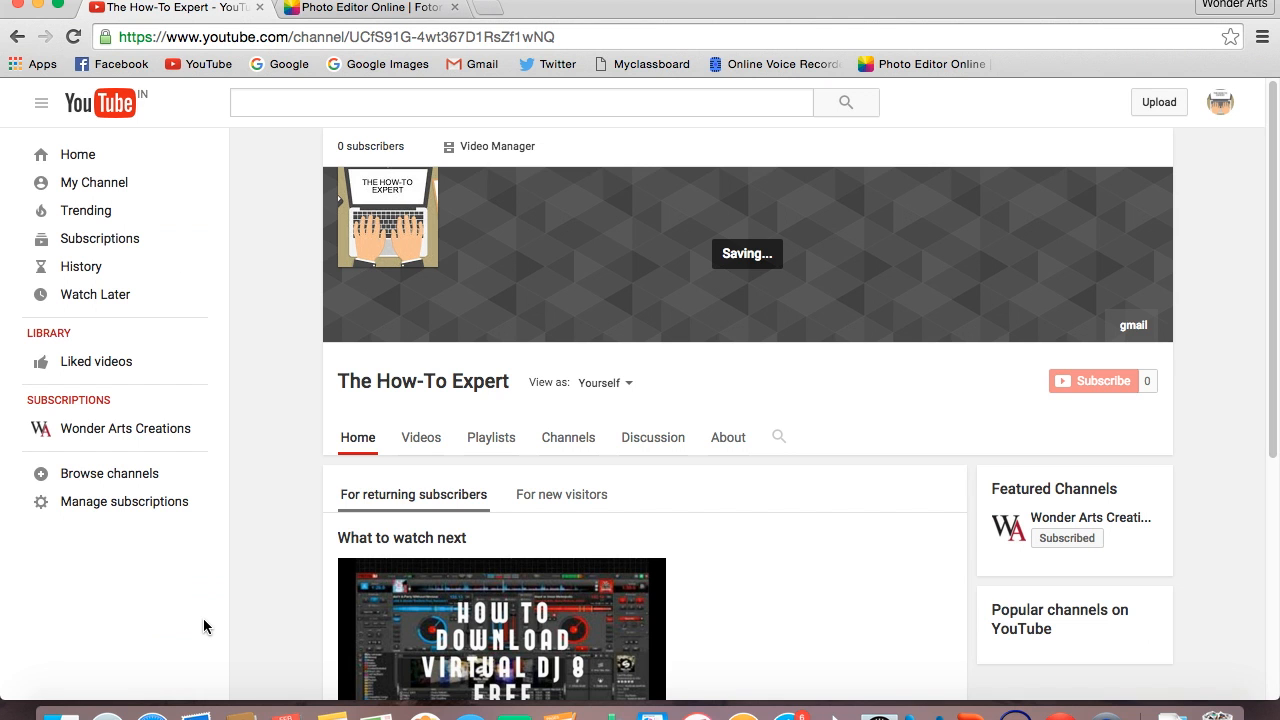